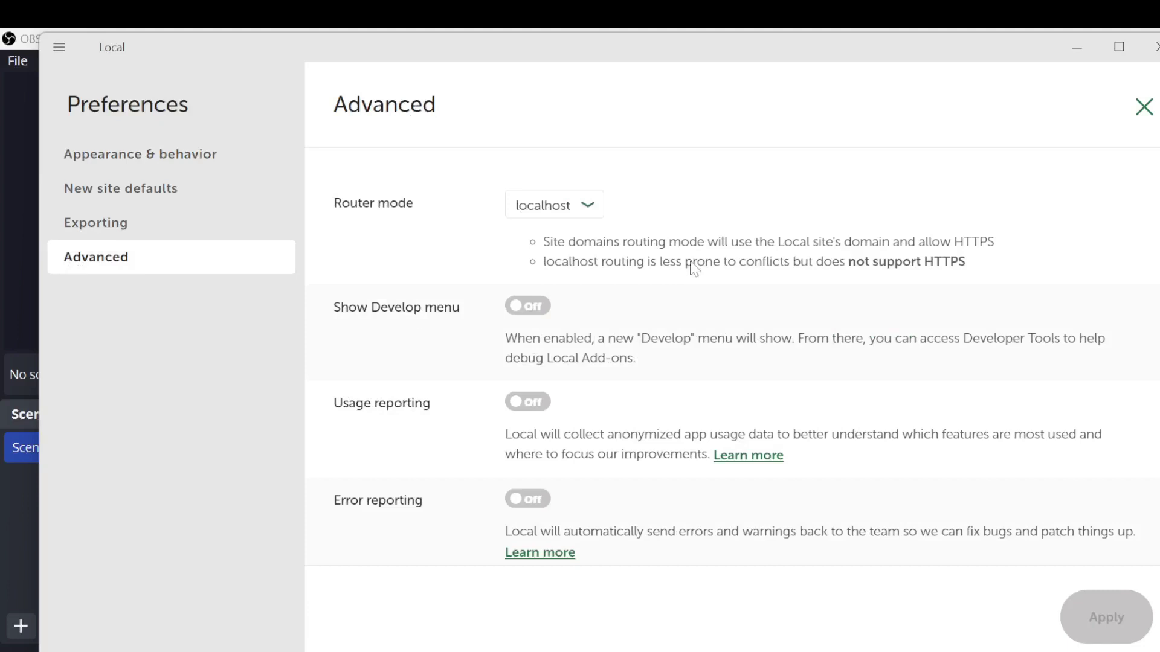
Step: Review the router mode options in the advanced preferences and the site creation screen, returning to the kaadso site overview
click(587, 207)
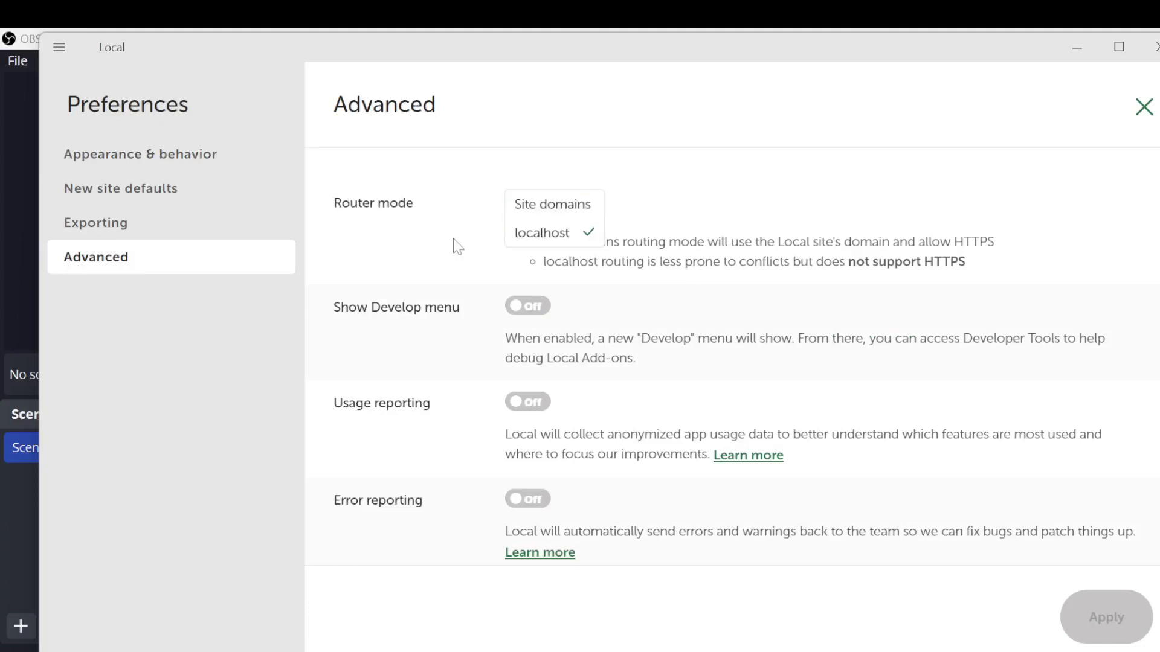
click(415, 258)
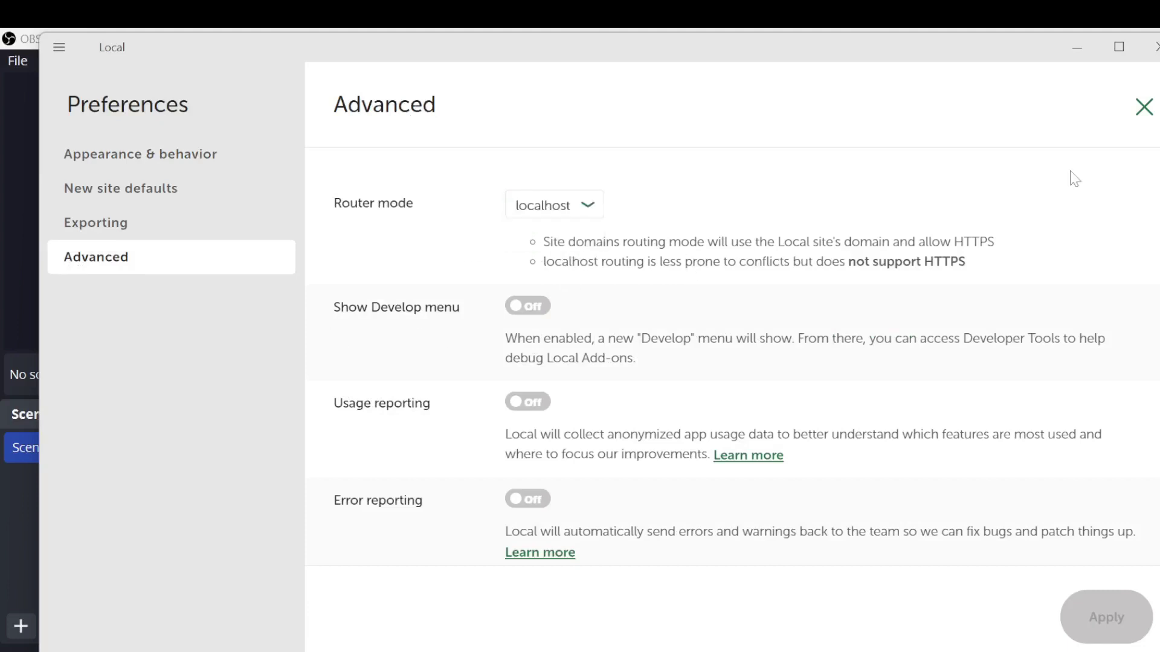
click(1141, 110)
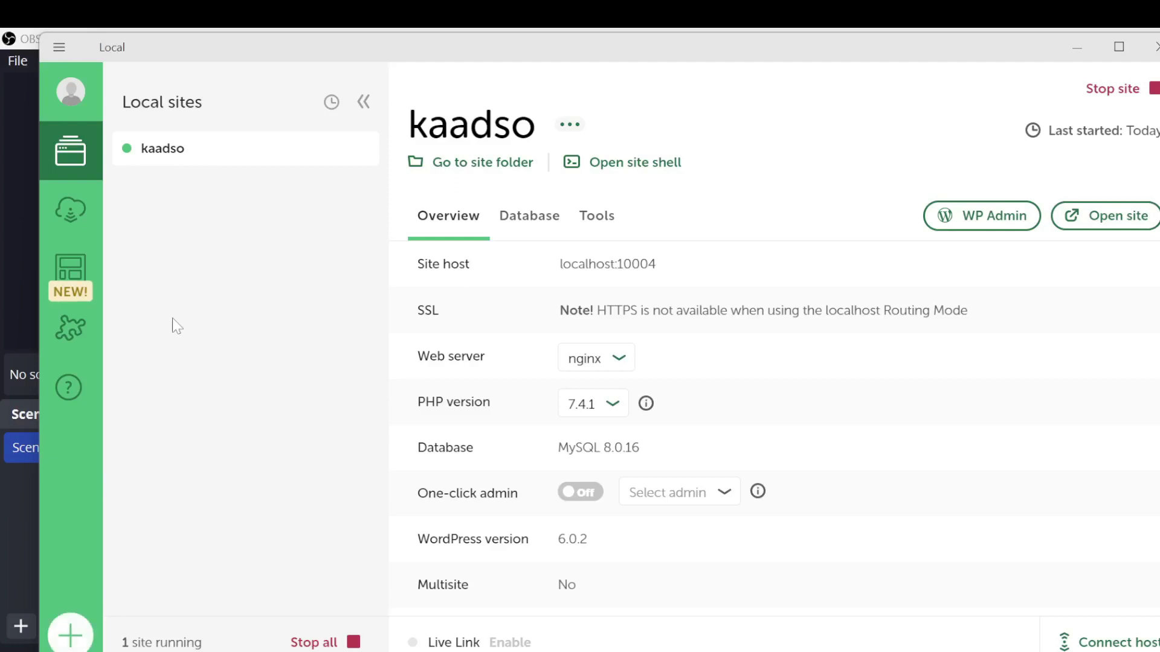
click(70, 634)
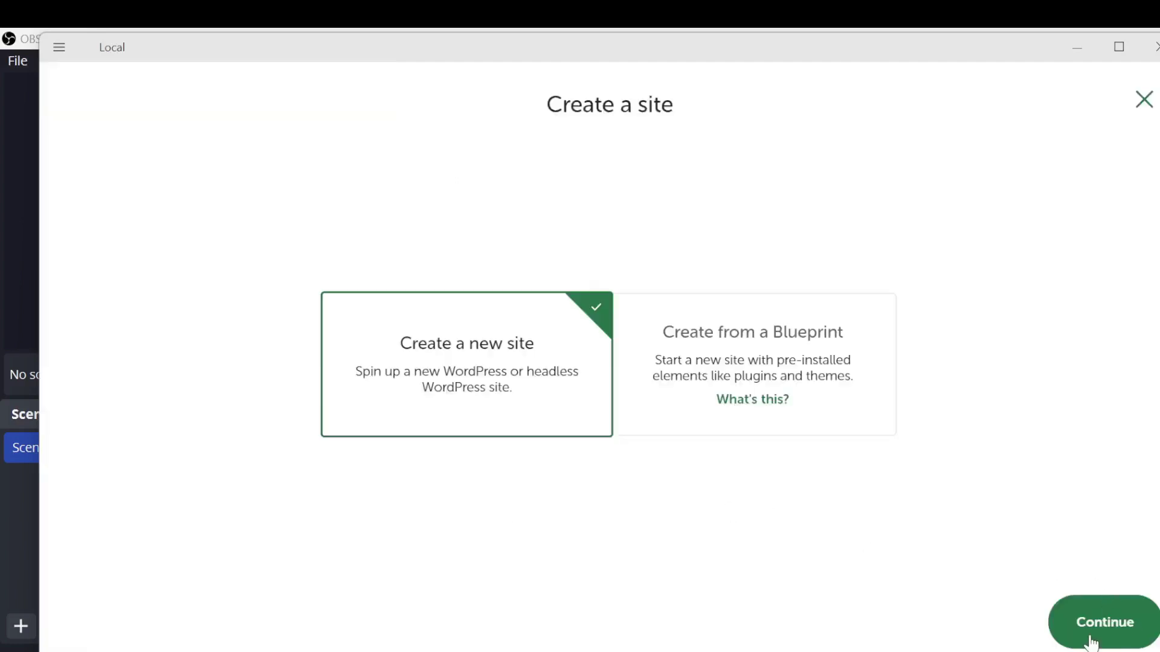
click(1144, 101)
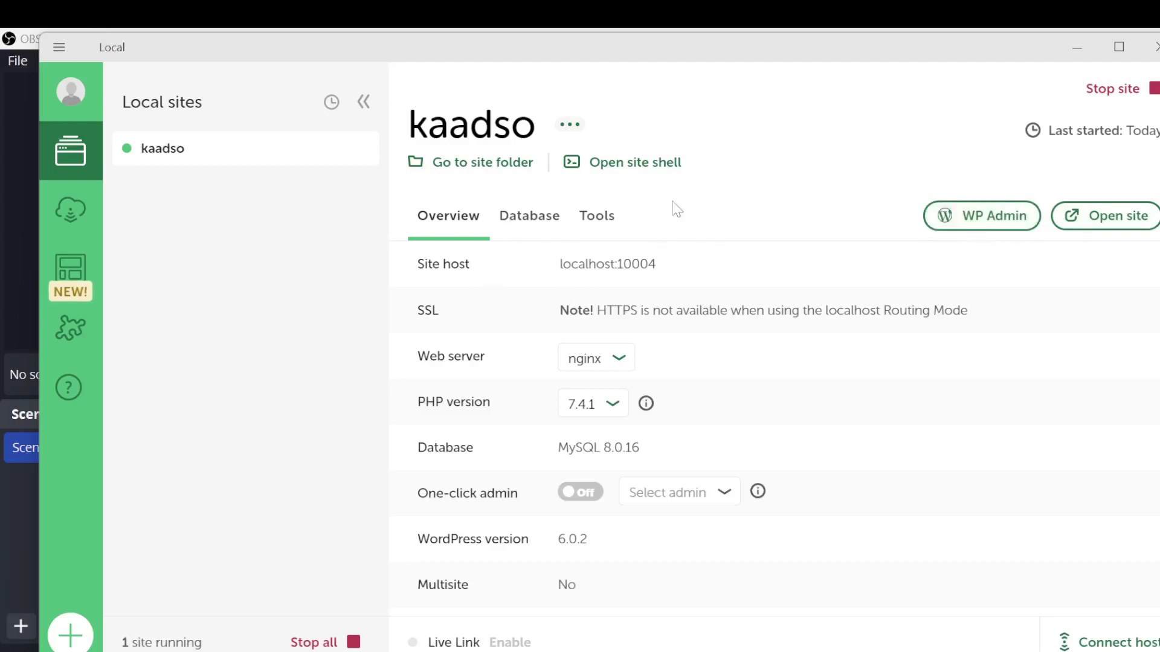
Step: Open the kaadso site's WP Admin, log in with the account username and password with Remember Me enabled, and dismiss the welcome banner
click(988, 222)
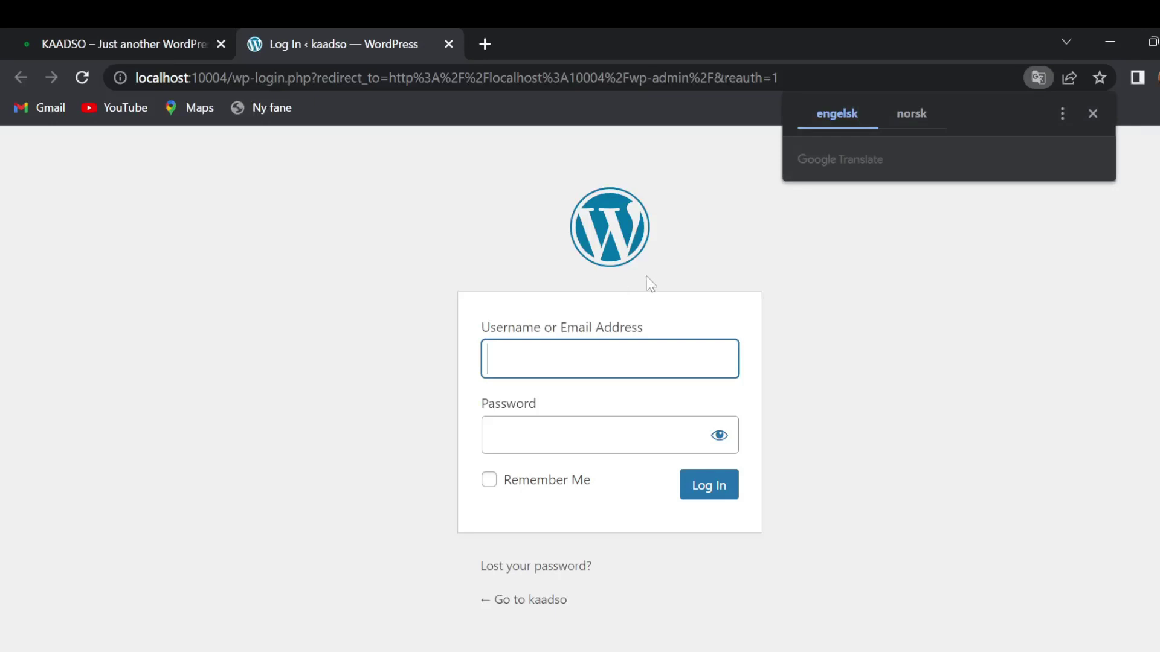
click(694, 254)
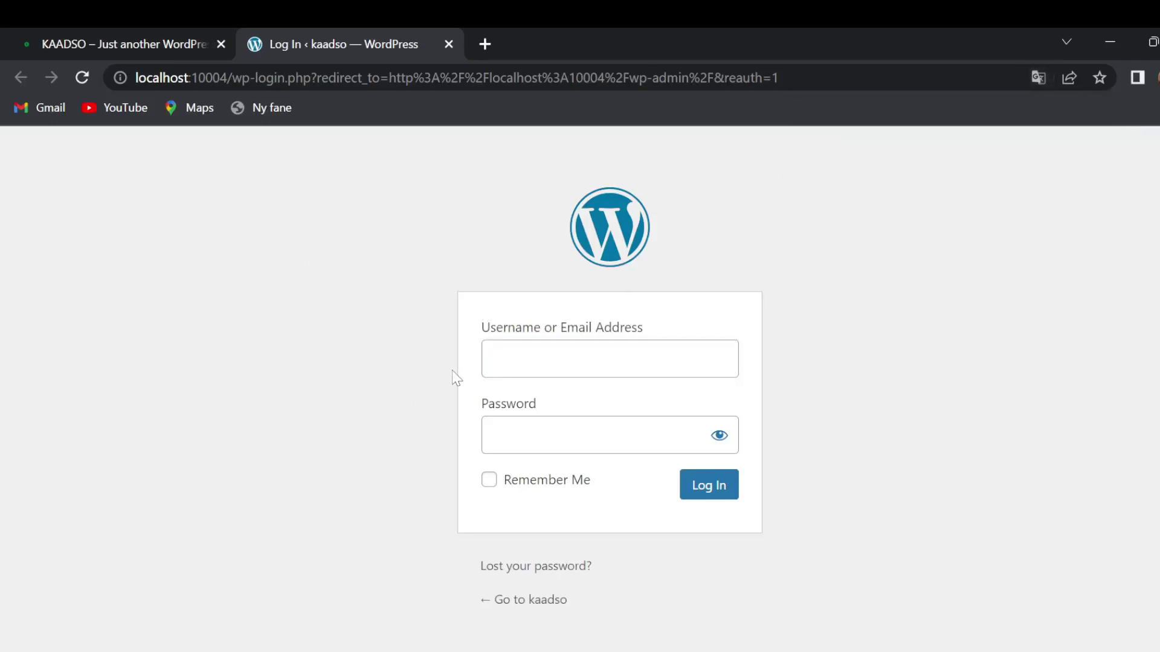
click(535, 373)
text(kaadso)
click(607, 408)
click(604, 435)
text(••)
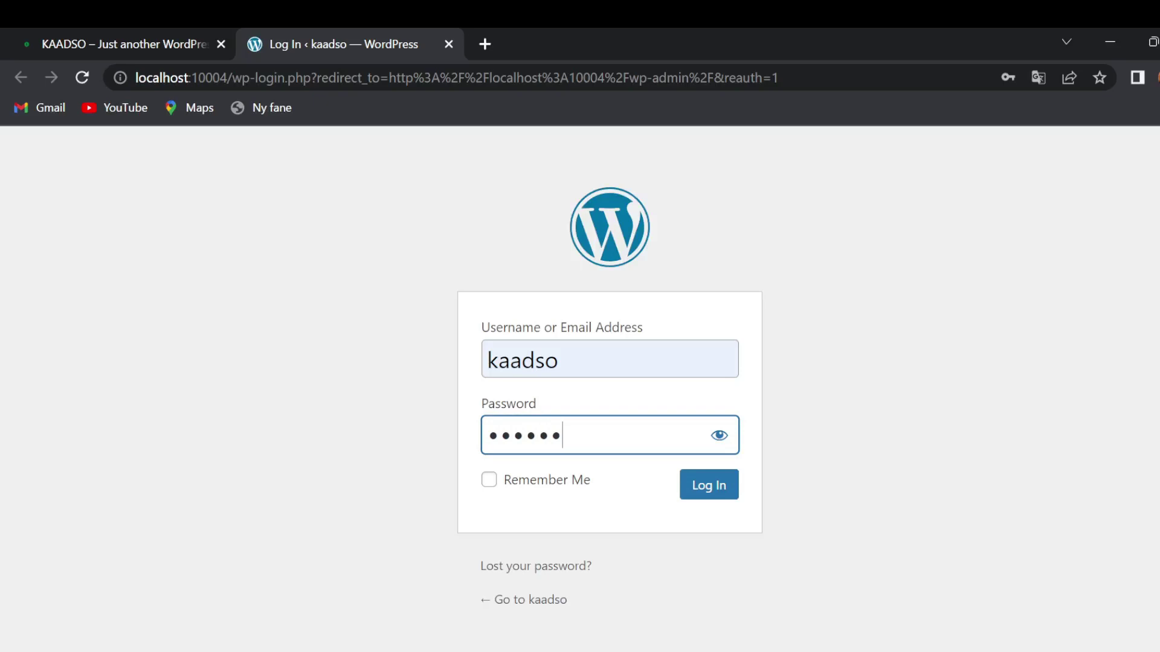
click(489, 482)
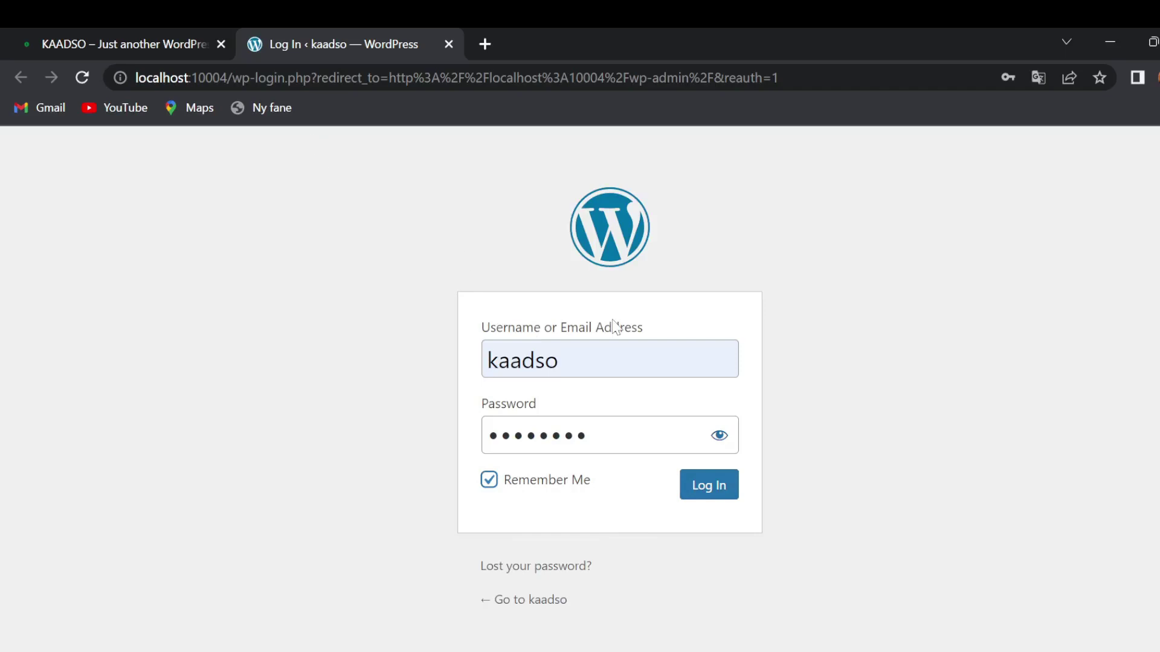
click(701, 492)
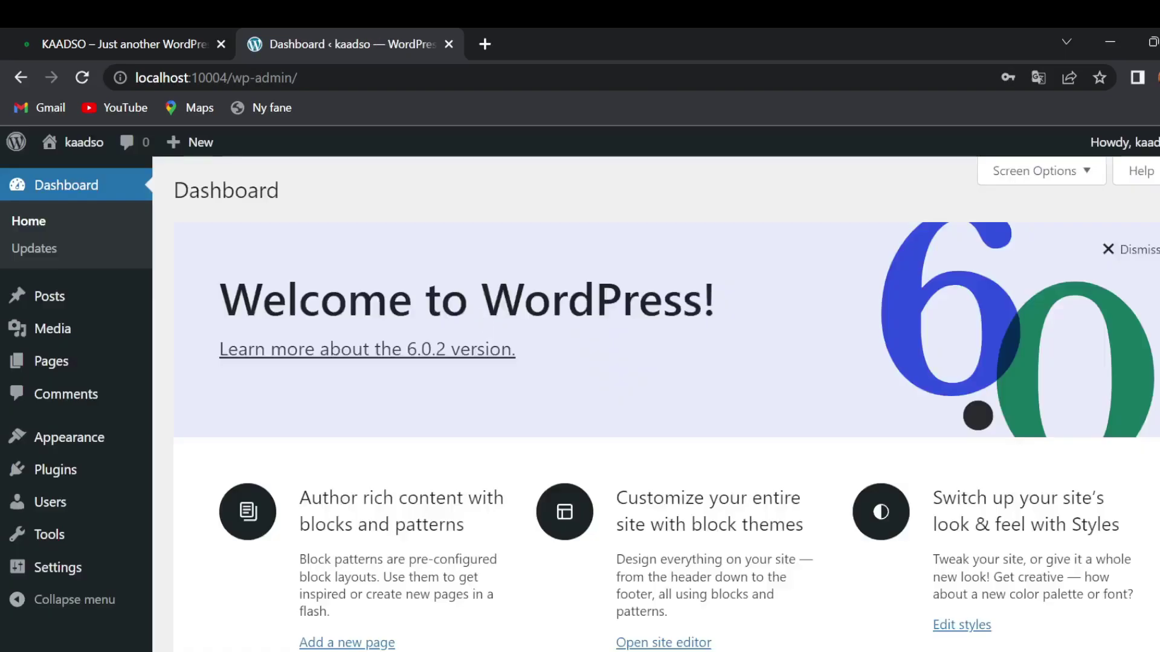
click(1109, 250)
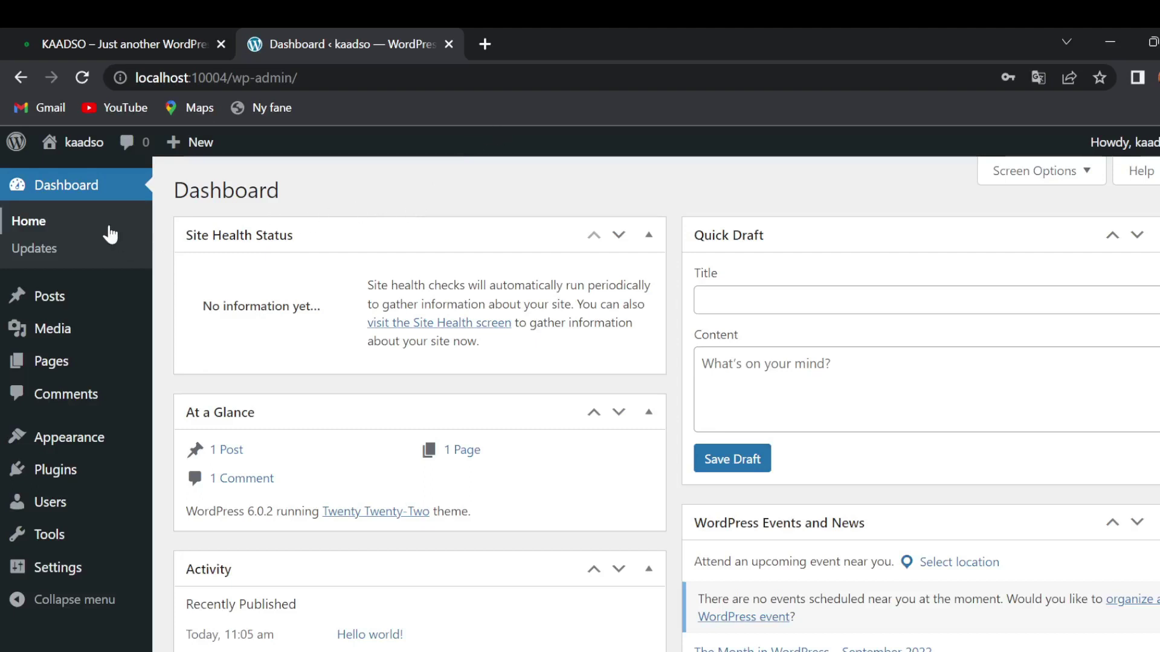
Step: Open the kaadso site's public front page in a new browser tab from the dashboard
mouse_move(93, 153)
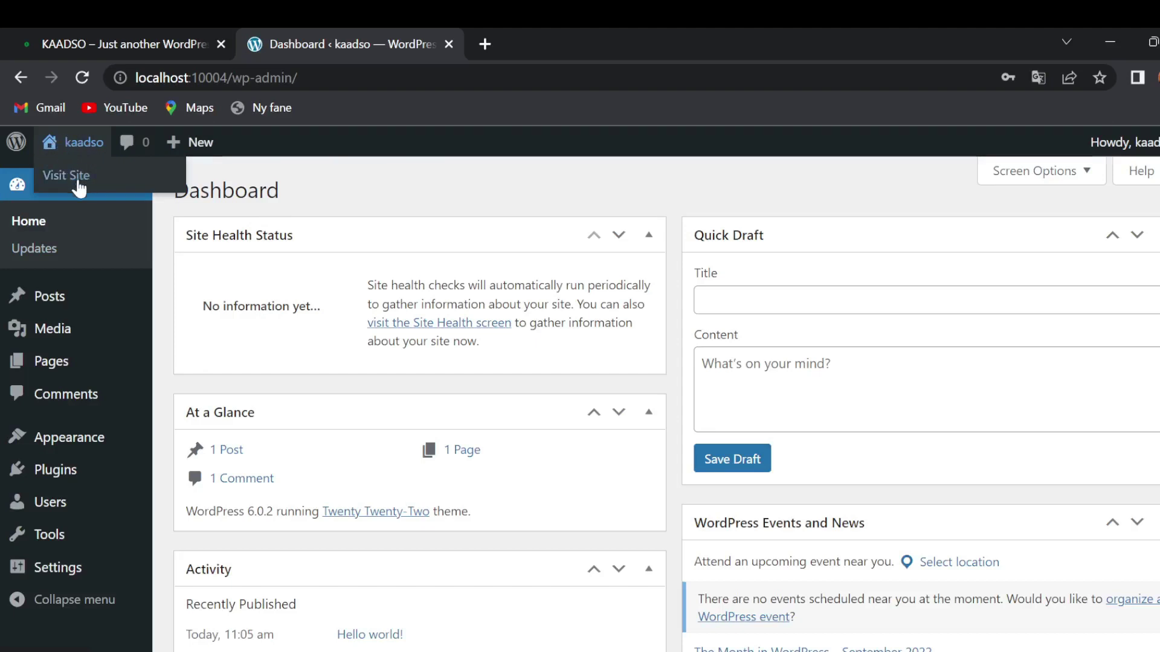
right_click(78, 178)
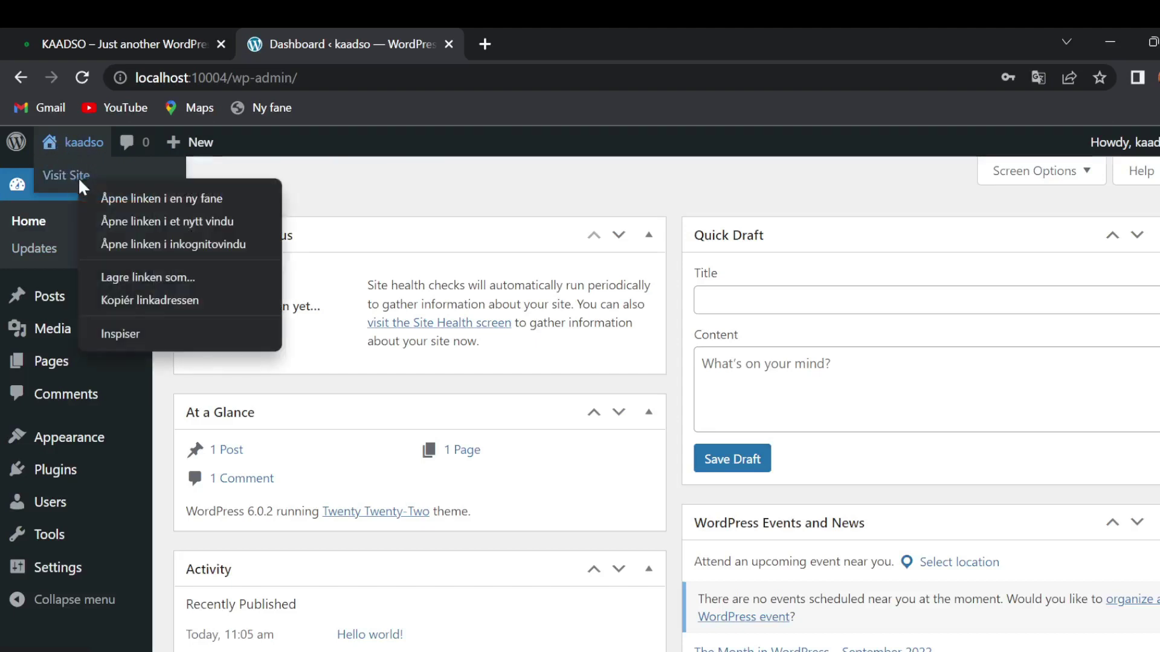
click(158, 197)
click(595, 32)
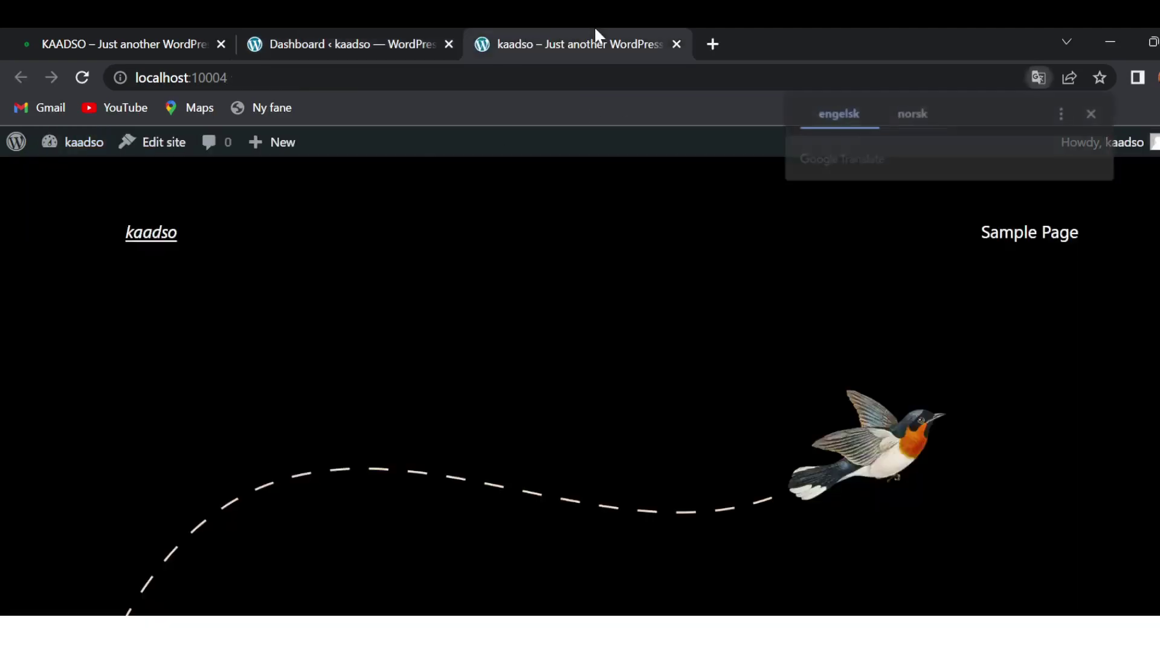
Step: Examine the default front page of the new site from its header down to the footer
scroll(371, 412, down, 10)
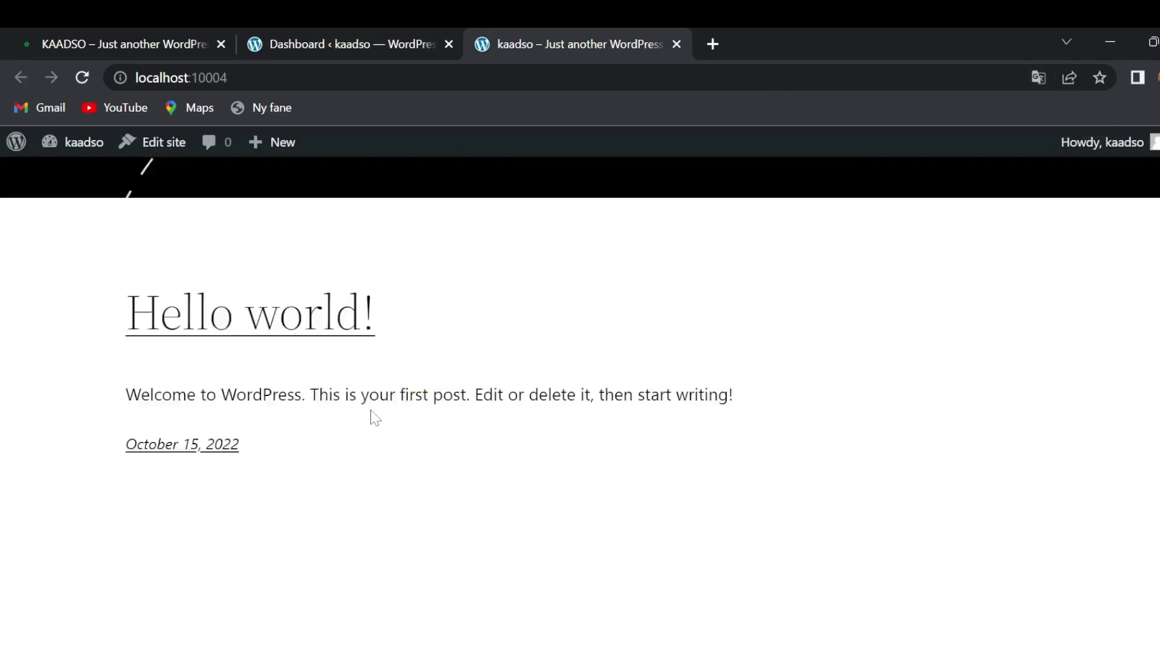
scroll(371, 412, up, 10)
scroll(371, 412, down, 10)
scroll(371, 411, up, 10)
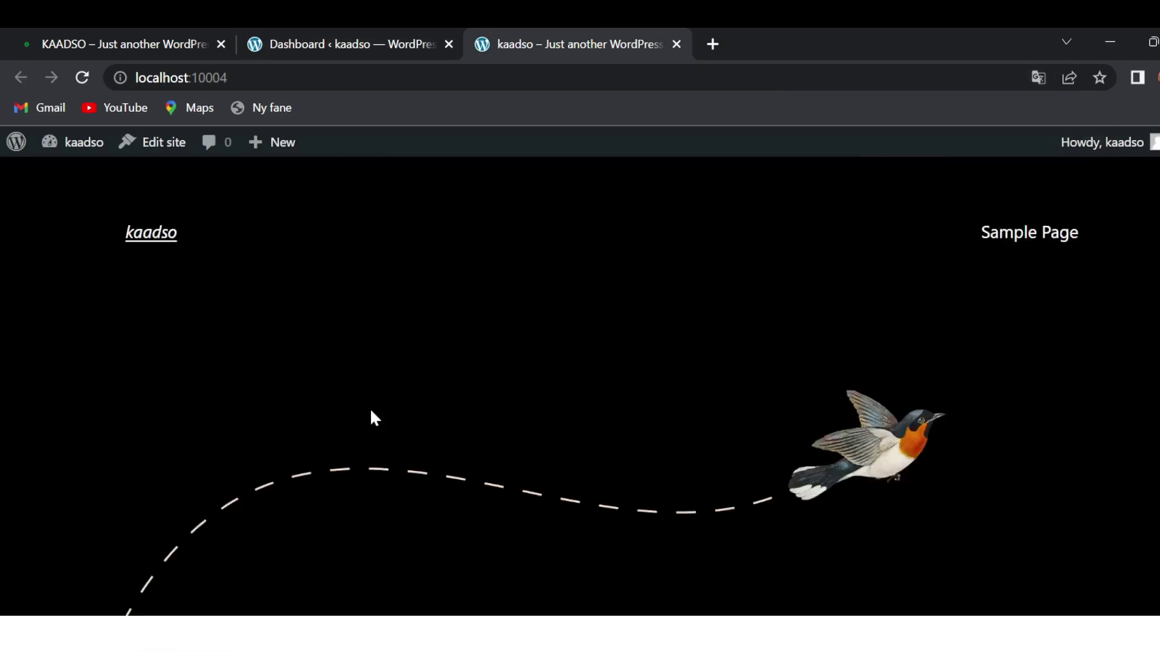
scroll(371, 411, down, 6)
scroll(371, 412, up, 6)
scroll(371, 412, down, 6)
scroll(371, 412, up, 6)
scroll(370, 412, down, 6)
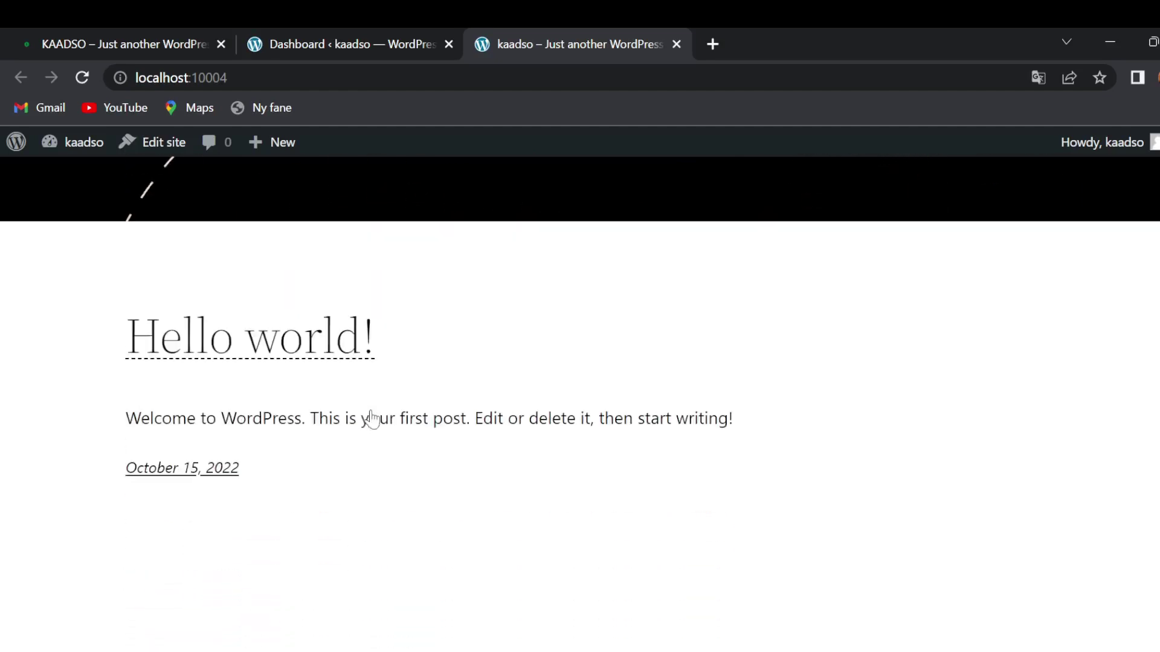
scroll(375, 418, down, 1)
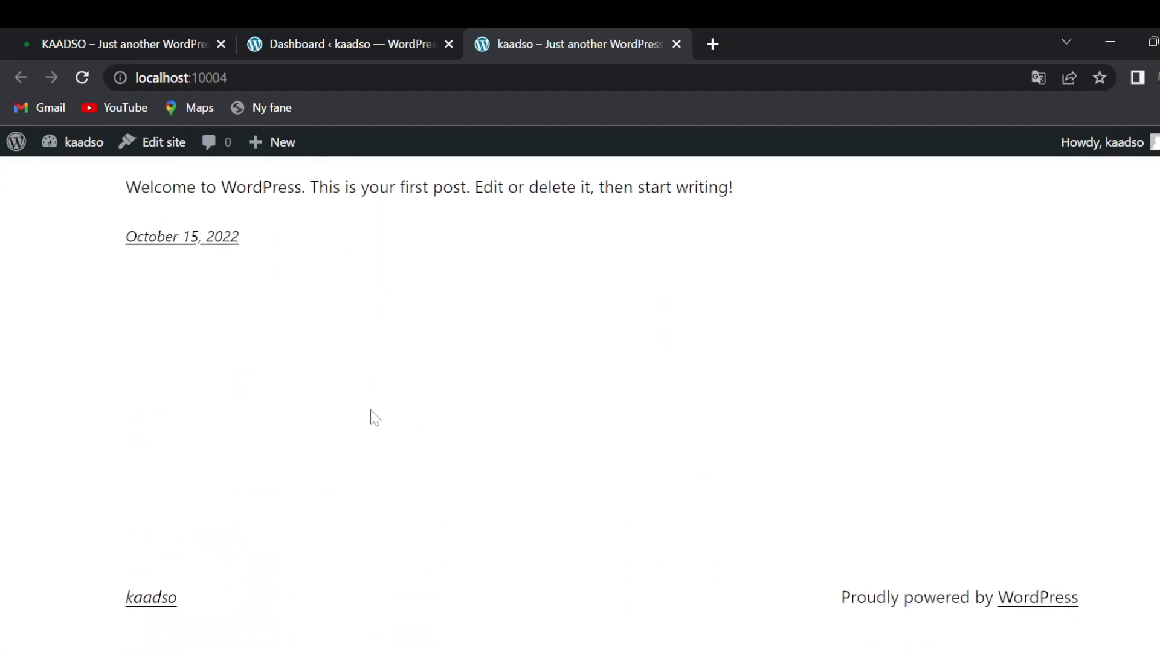
scroll(375, 418, up, 6)
Step: Compare the finished KAADSO portfolio site with the new site's default front page and return to the dashboard
click(364, 33)
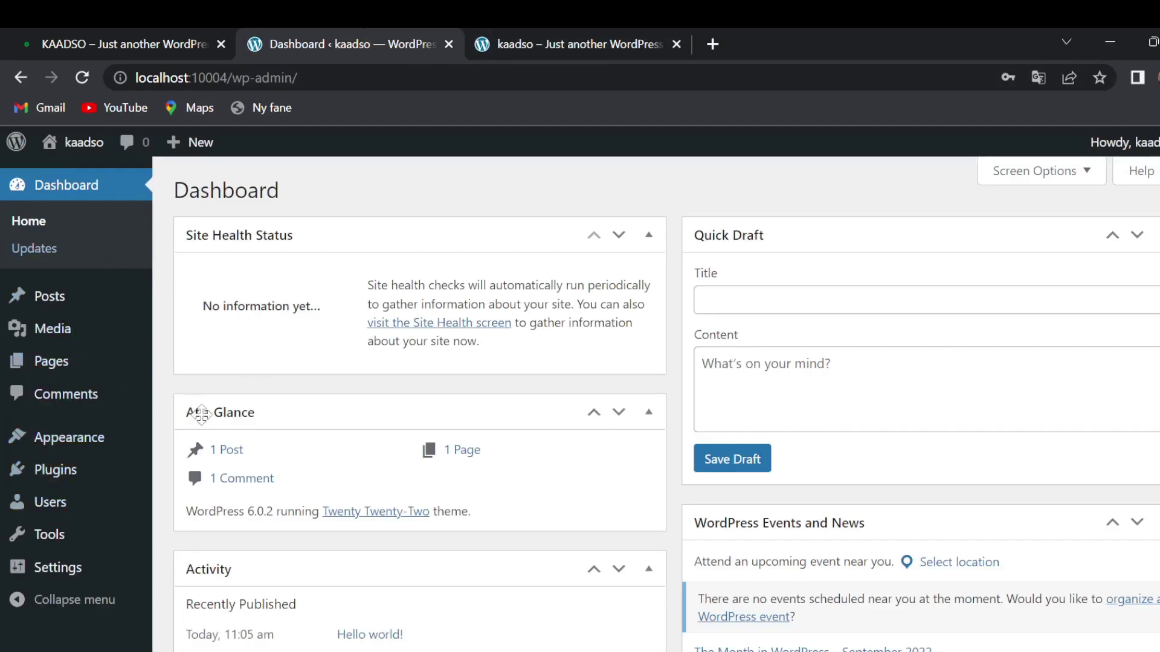
click(175, 37)
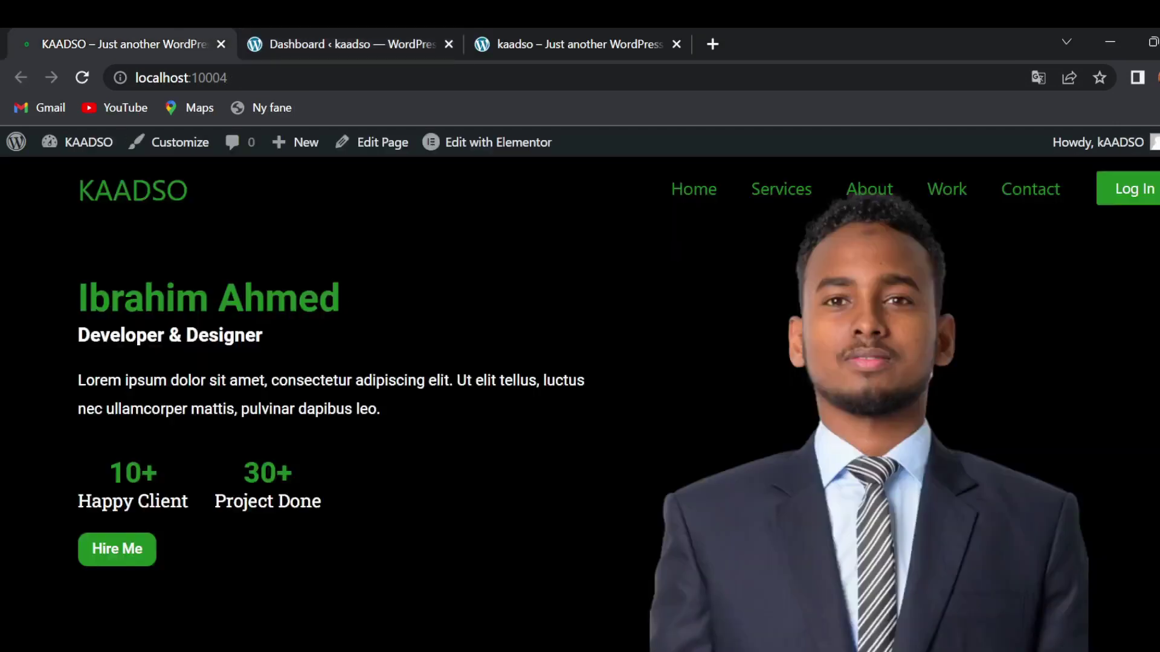
click(600, 31)
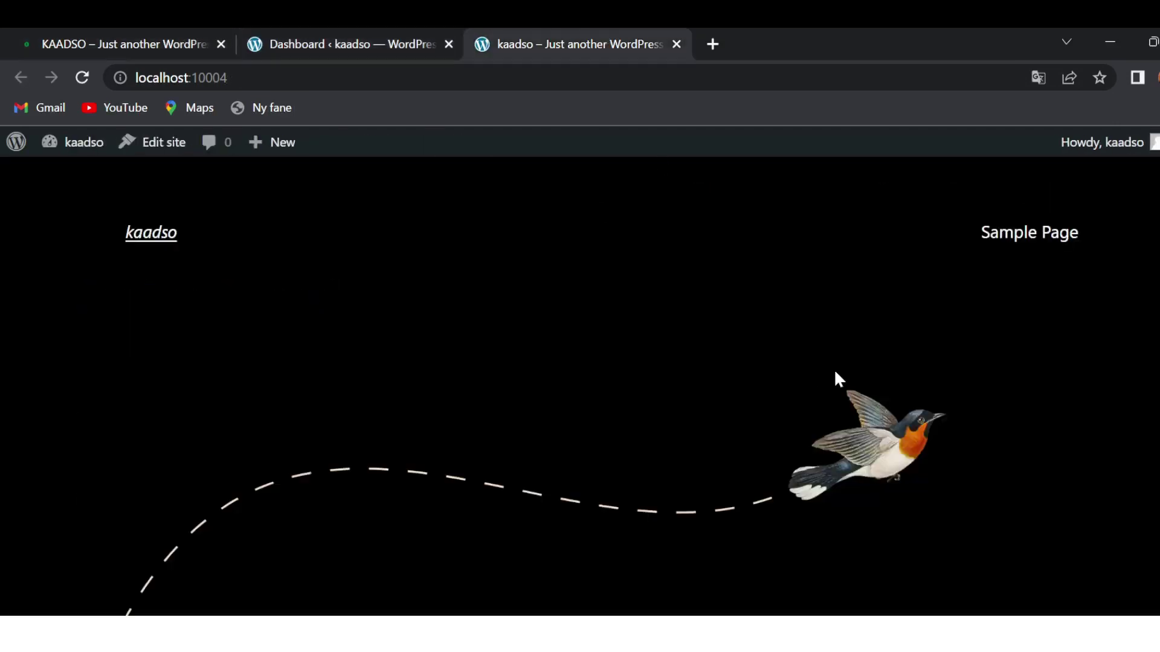
click(370, 29)
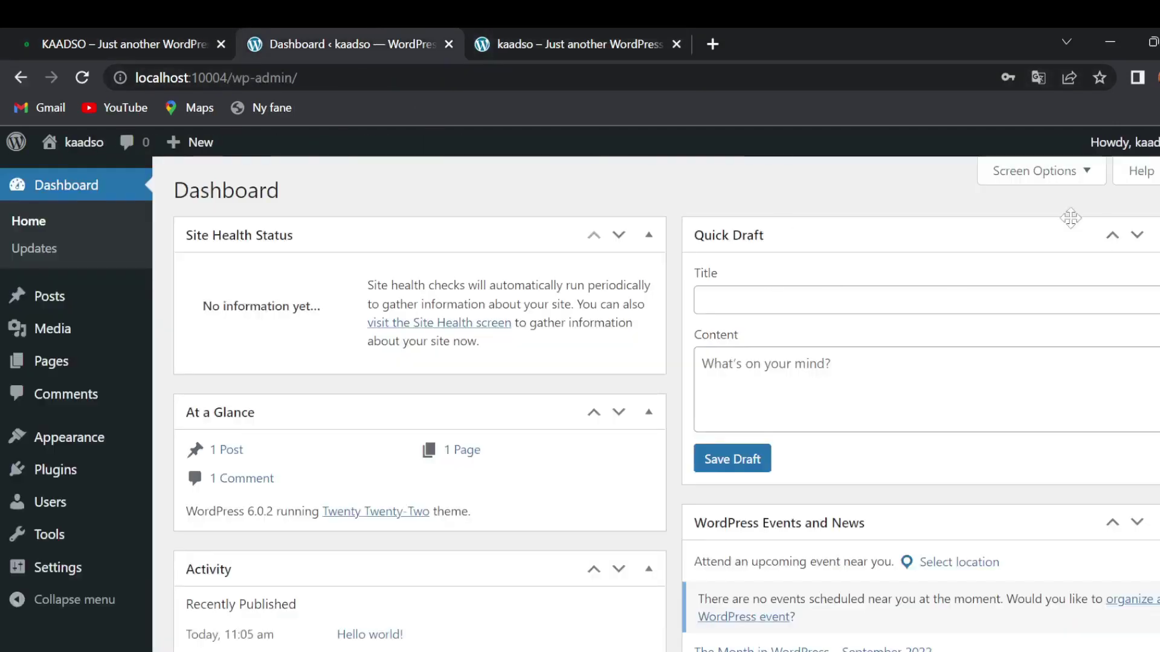
Step: Hide the Site Health Status, At a Glance, Activity, Quick Draft, and WordPress Events and News boxes from the dashboard
scroll(520, 371, down, 2)
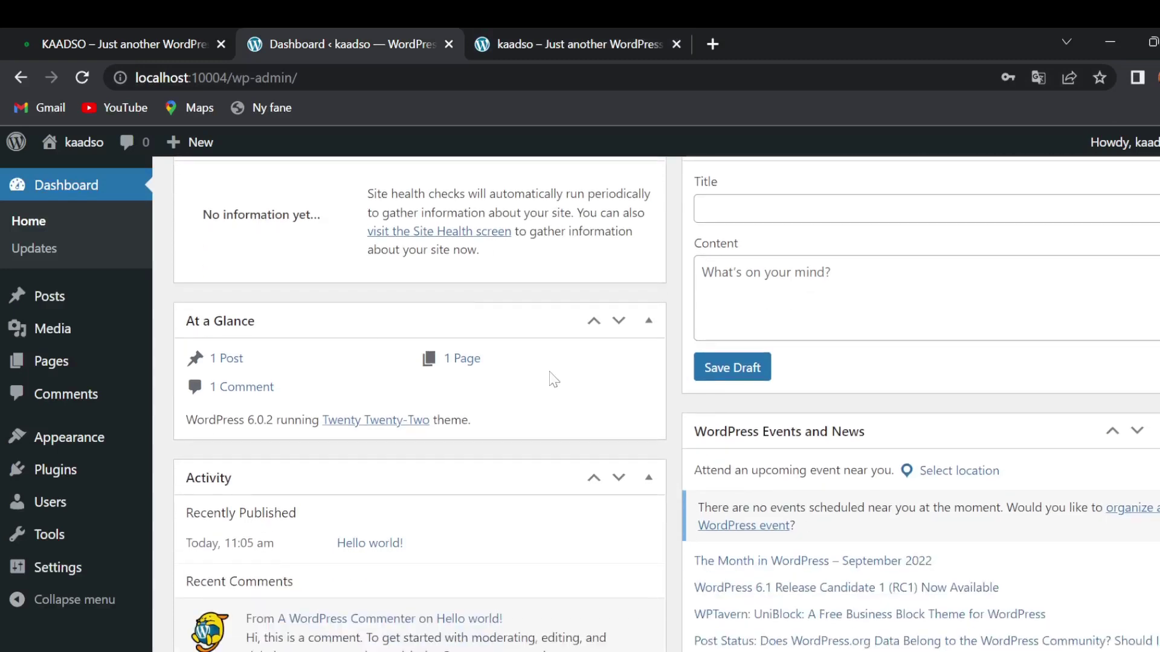
scroll(401, 425, down, 2)
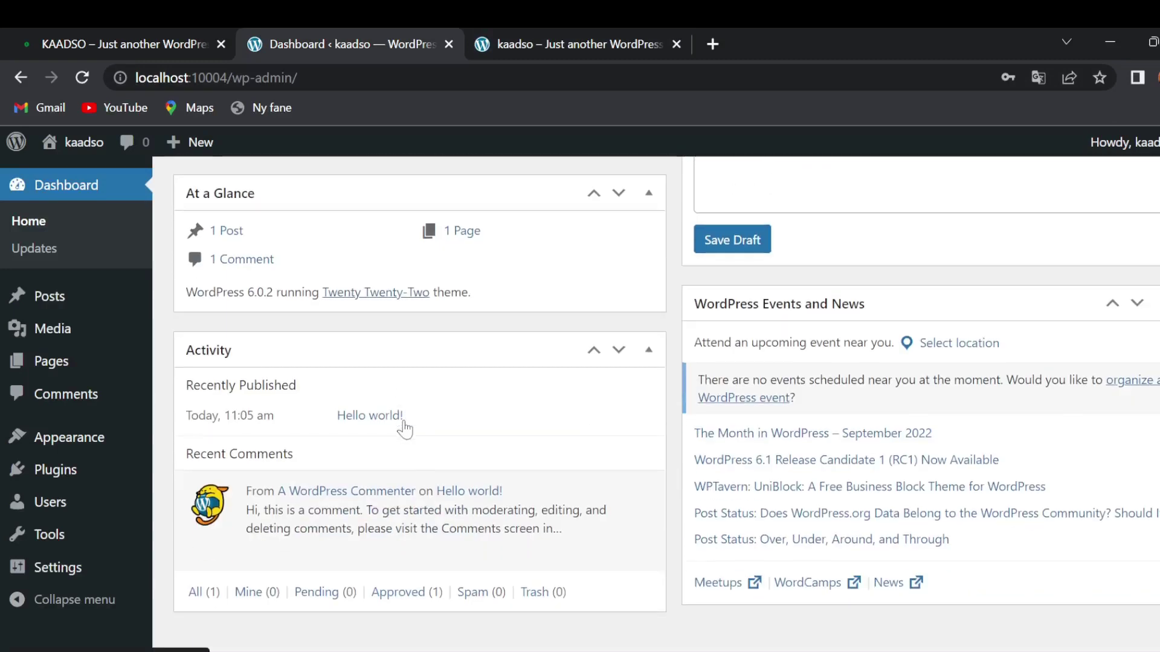
scroll(607, 444, up, 4)
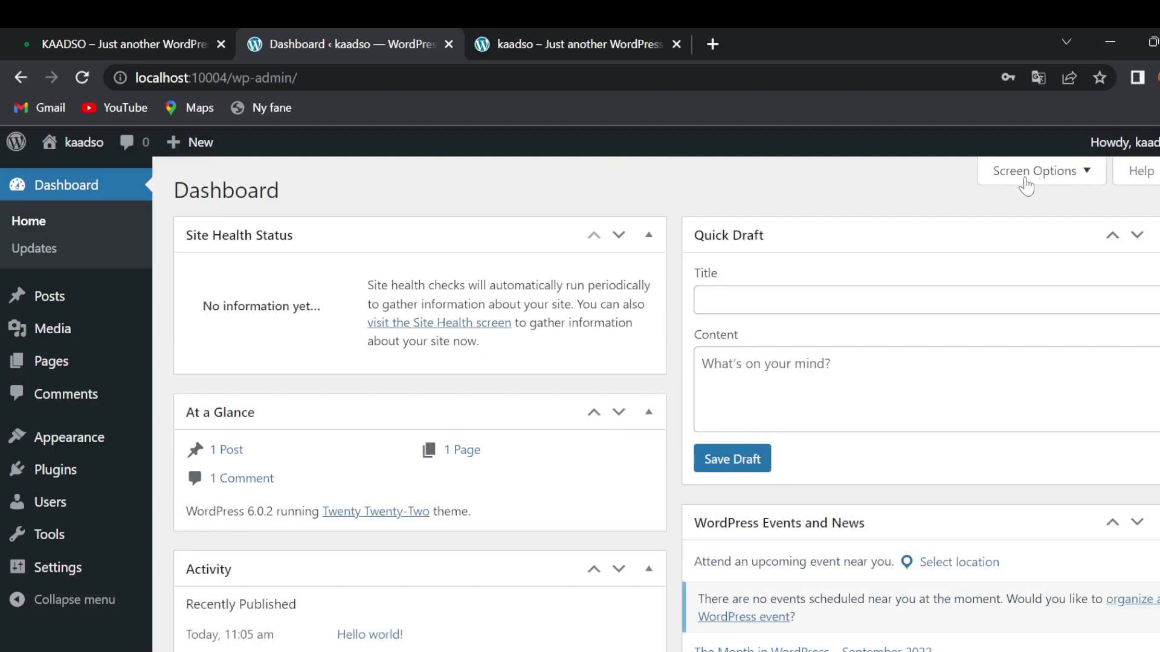
click(1081, 181)
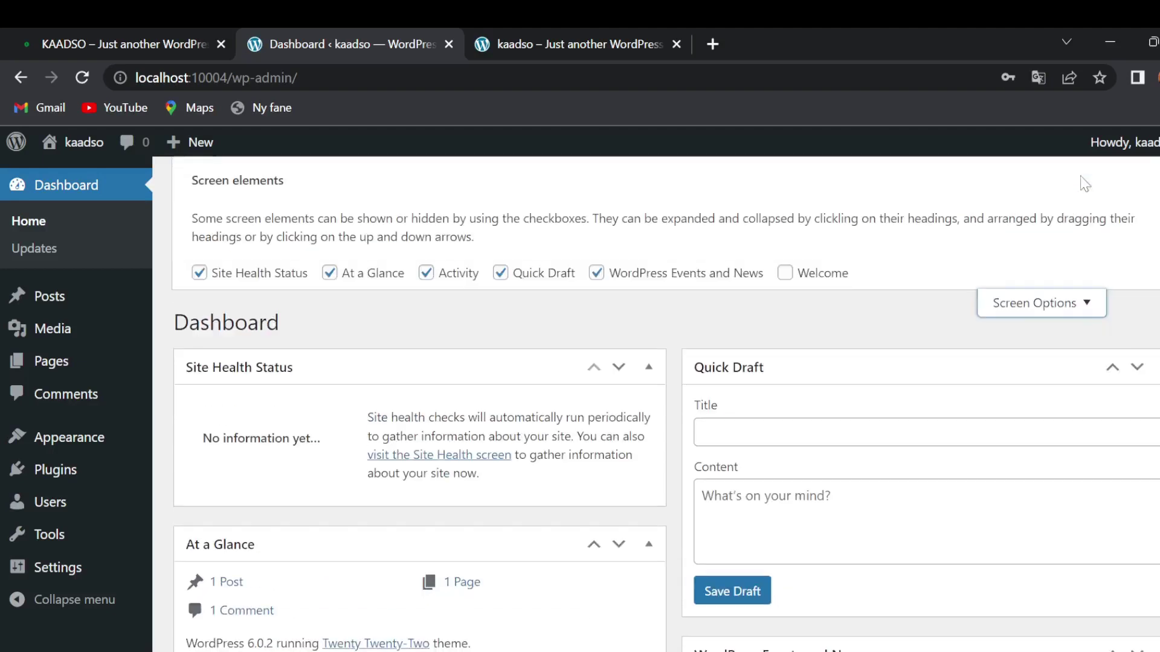
click(596, 275)
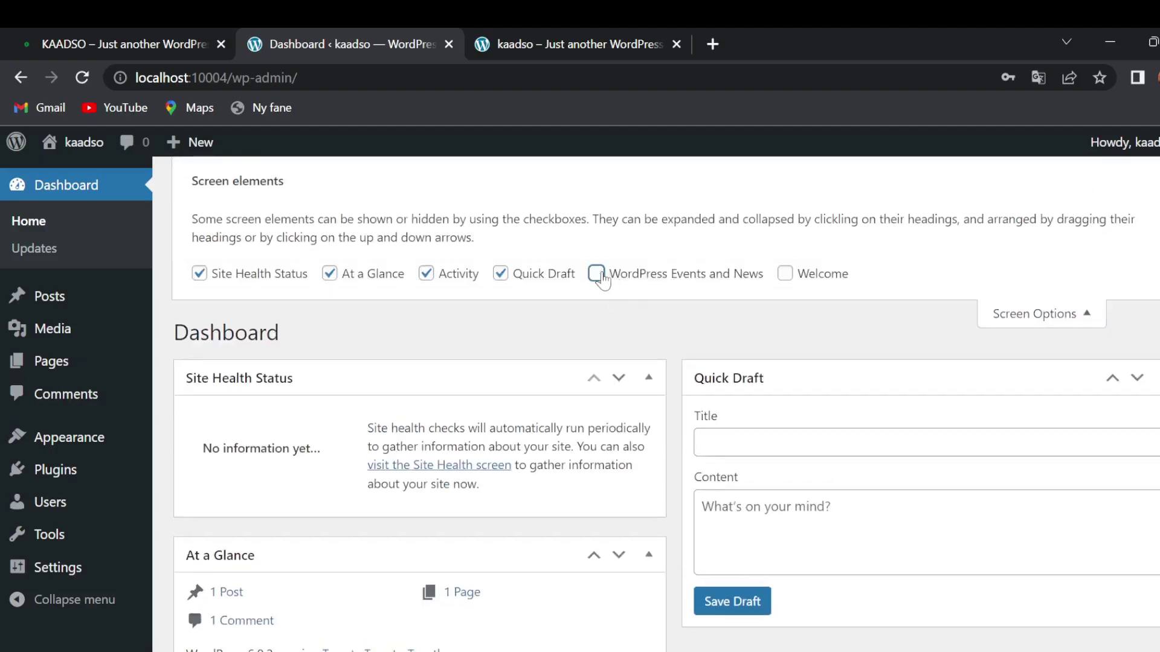
click(500, 273)
click(426, 275)
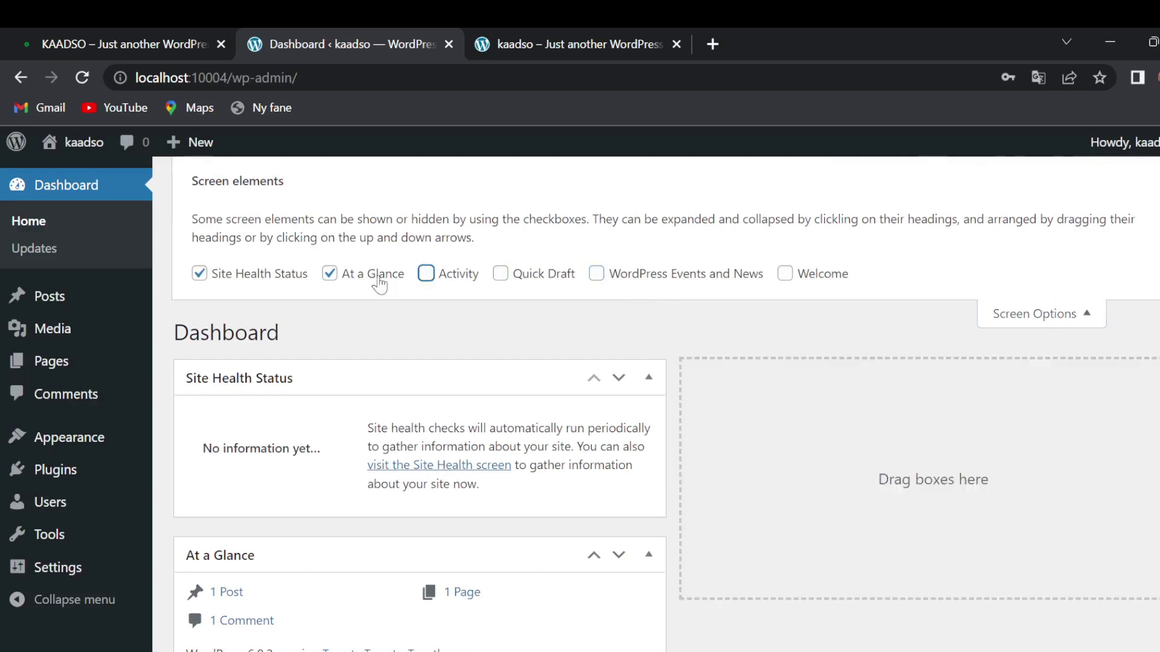
click(329, 274)
click(199, 274)
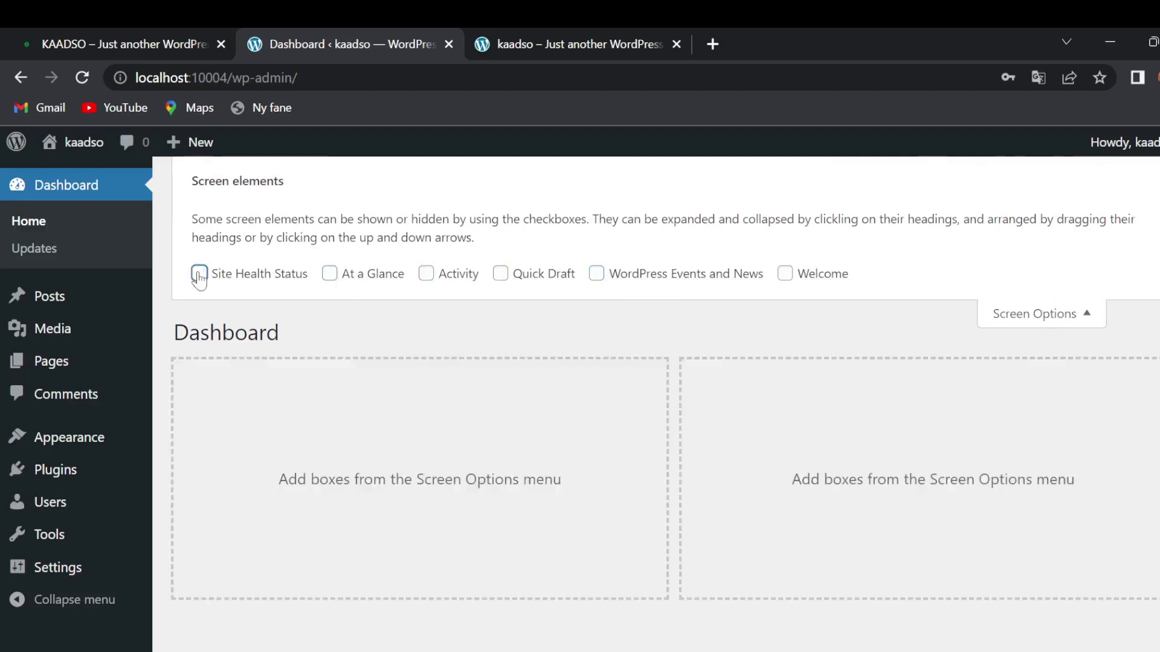
click(1088, 323)
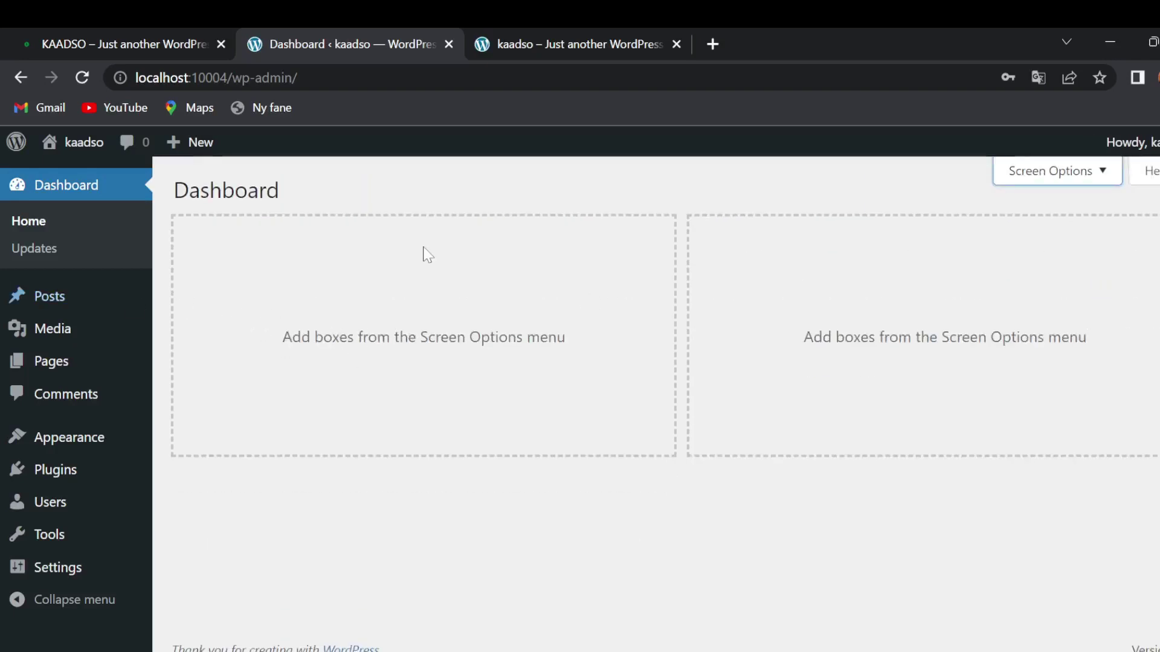
Step: Check the Hello world! post on the site's front page and move it to the trash from the posts list
click(583, 30)
scroll(409, 372, down, 5)
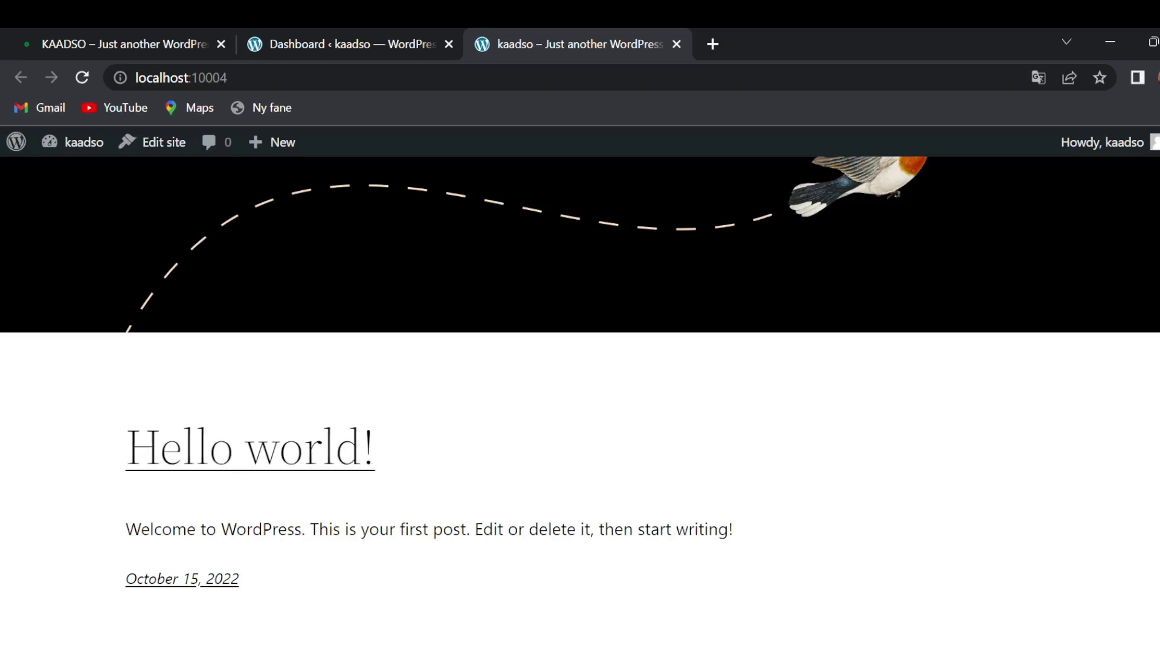
click(342, 33)
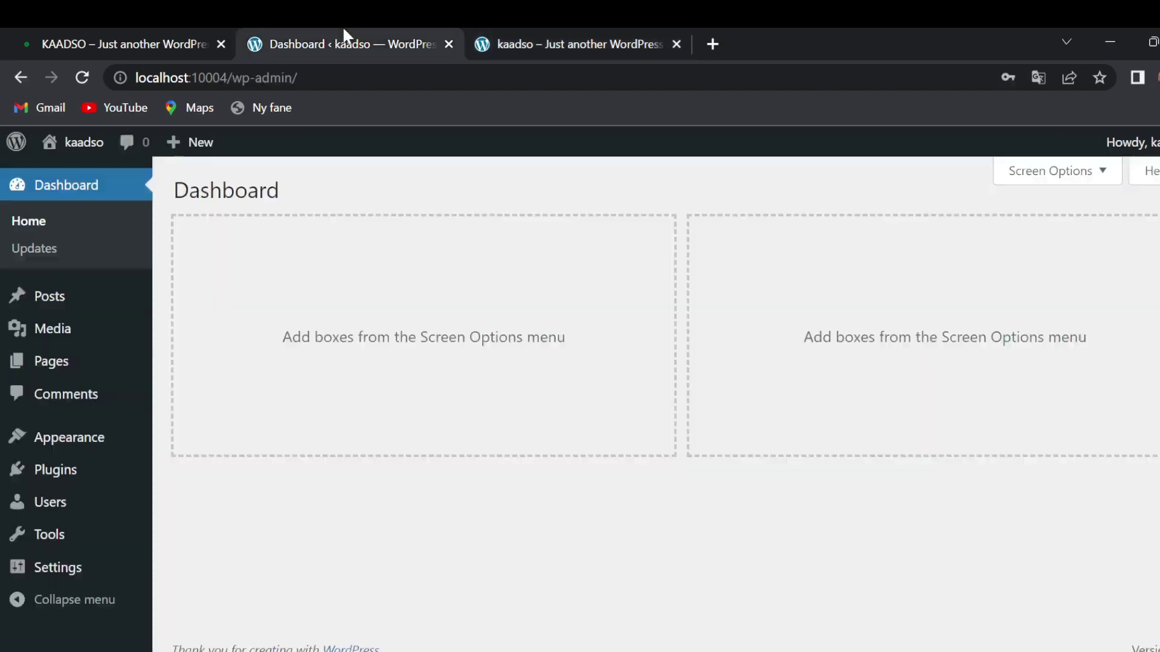
click(54, 299)
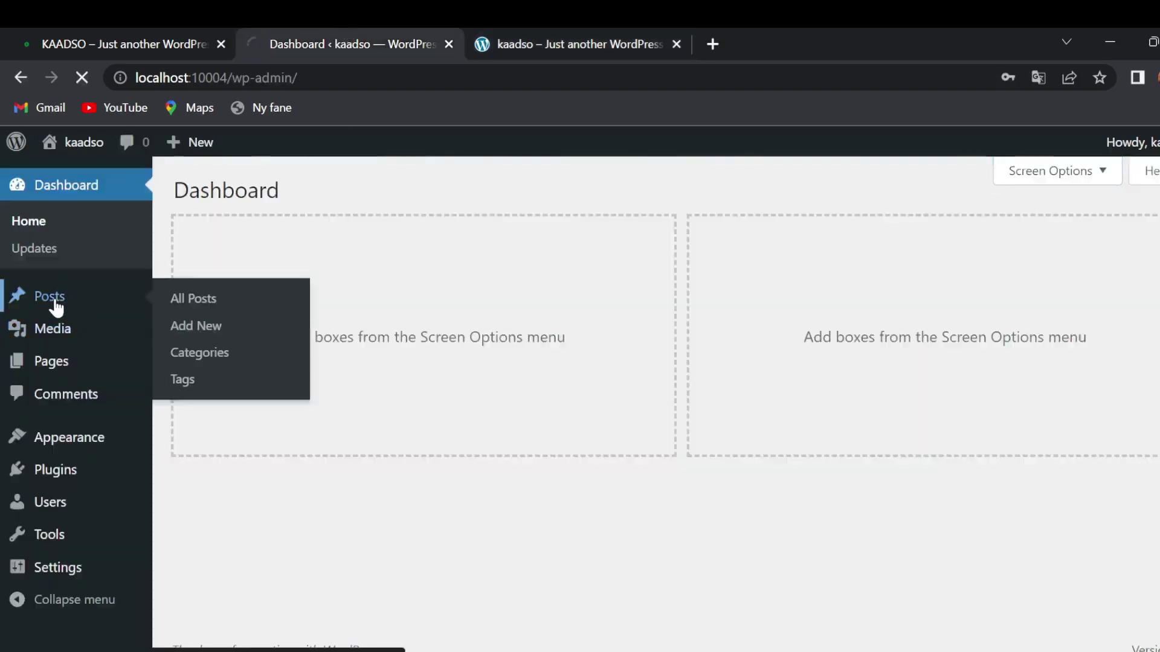
mouse_move(232, 333)
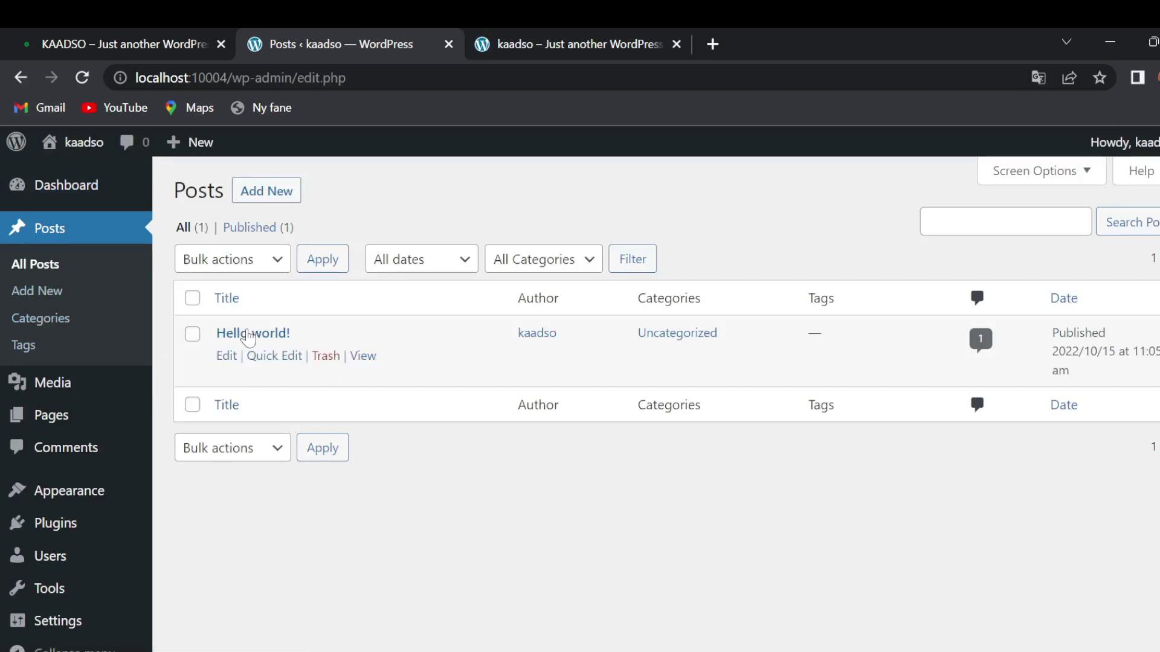
click(325, 358)
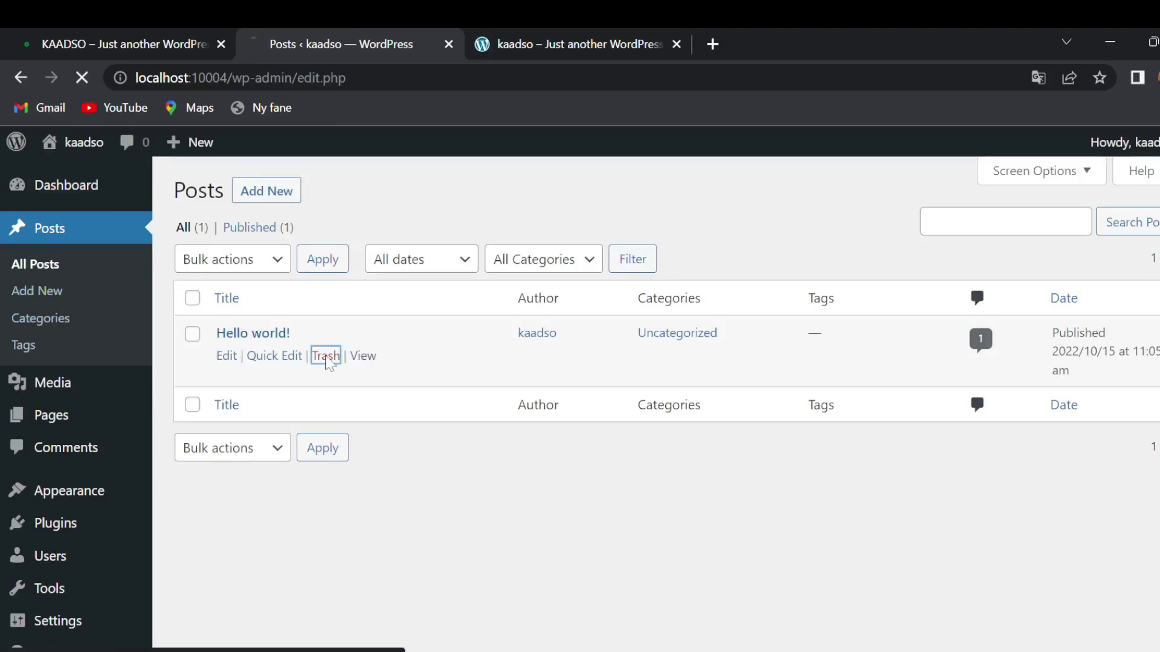
Step: Reload the new site's front page to check it after removing the Hello world! post, and return to the posts list
click(526, 37)
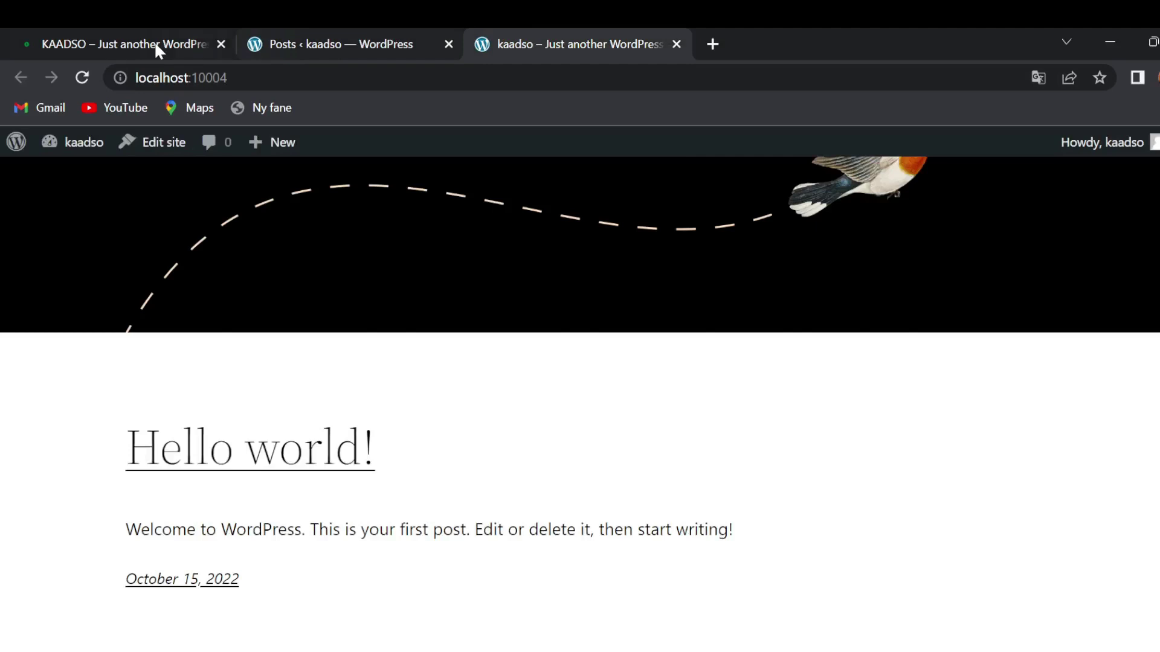
click(86, 71)
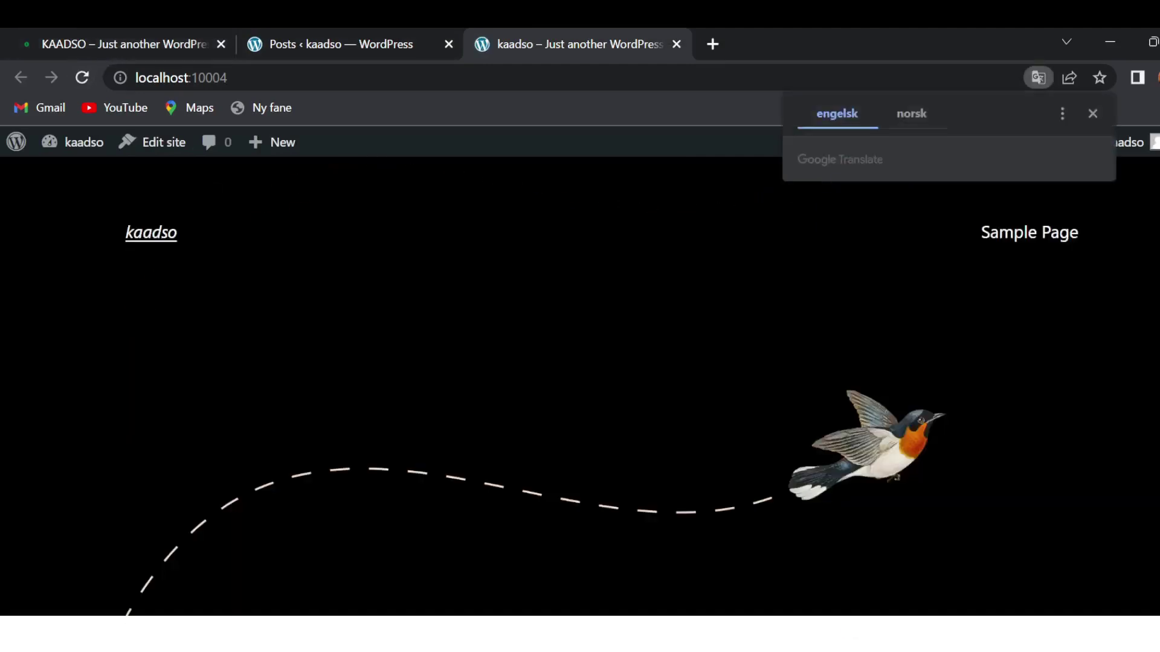
click(369, 37)
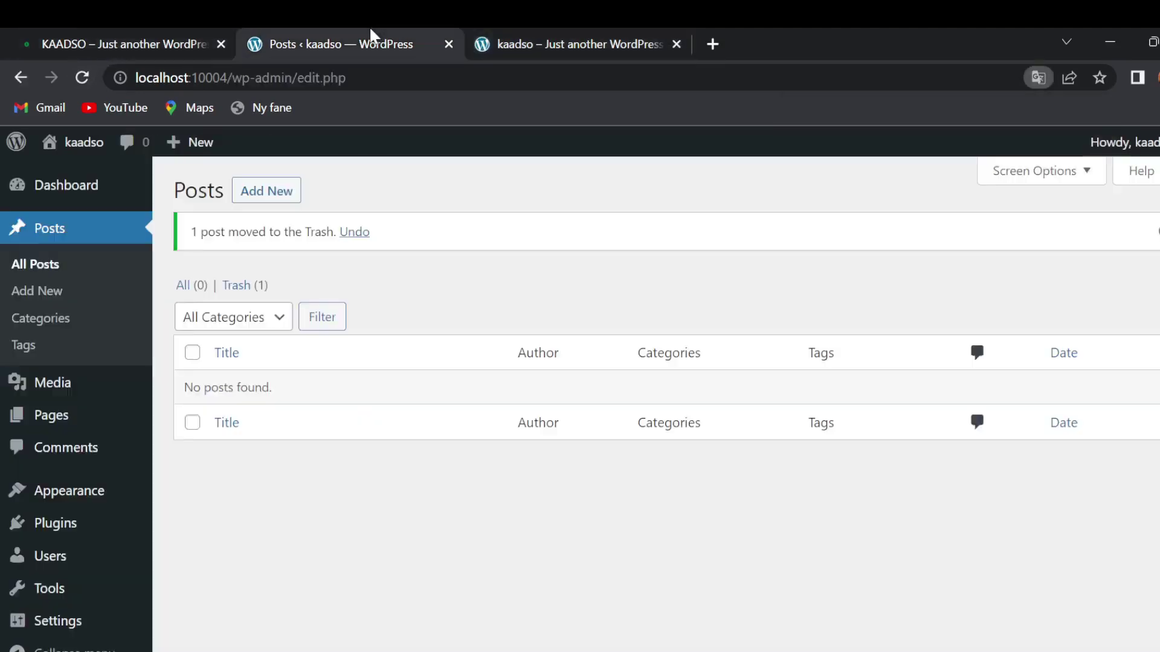
Step: Move Sample Page to the trash from the pages list, check the site's front page, and return to the pages list
mouse_move(105, 416)
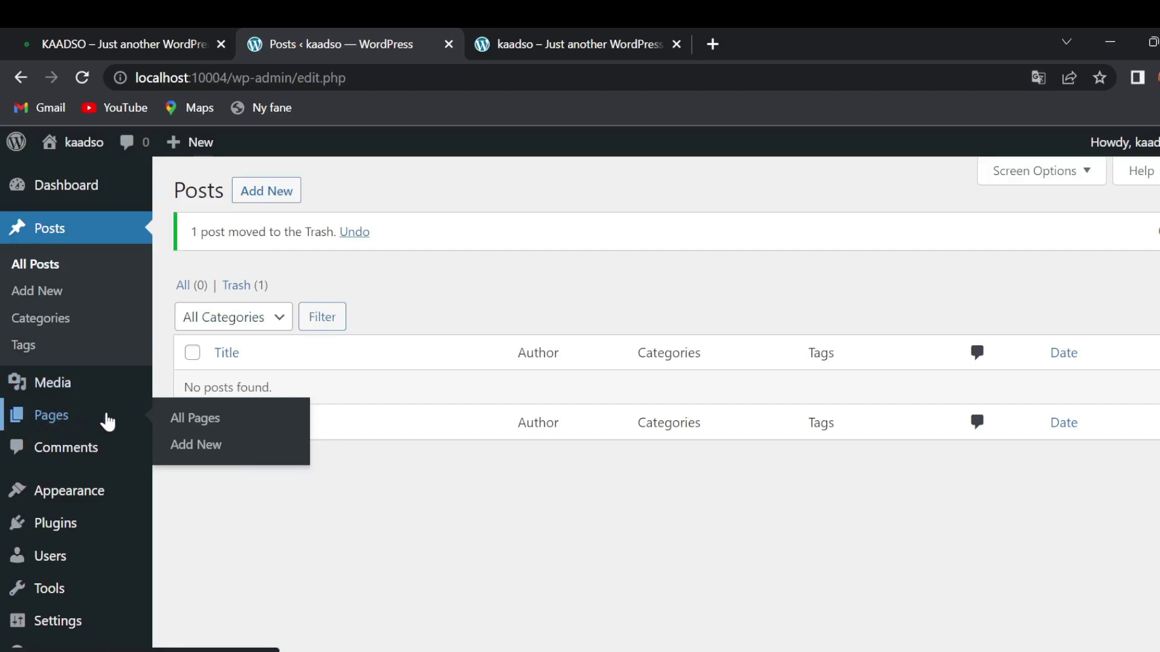
click(183, 423)
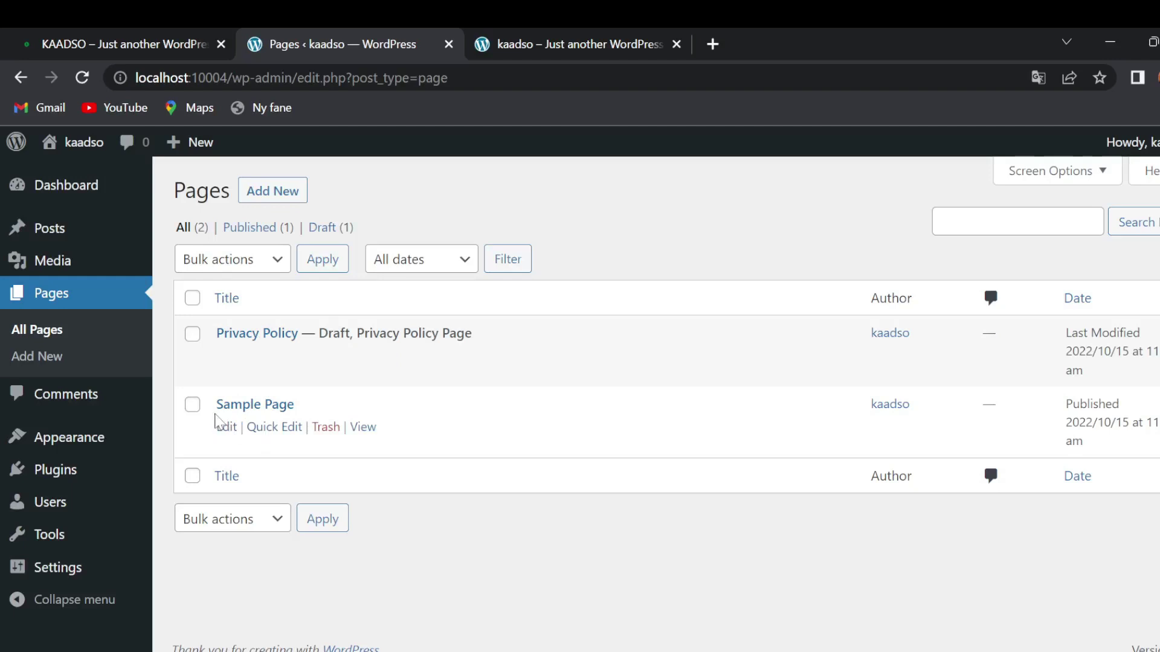
click(326, 428)
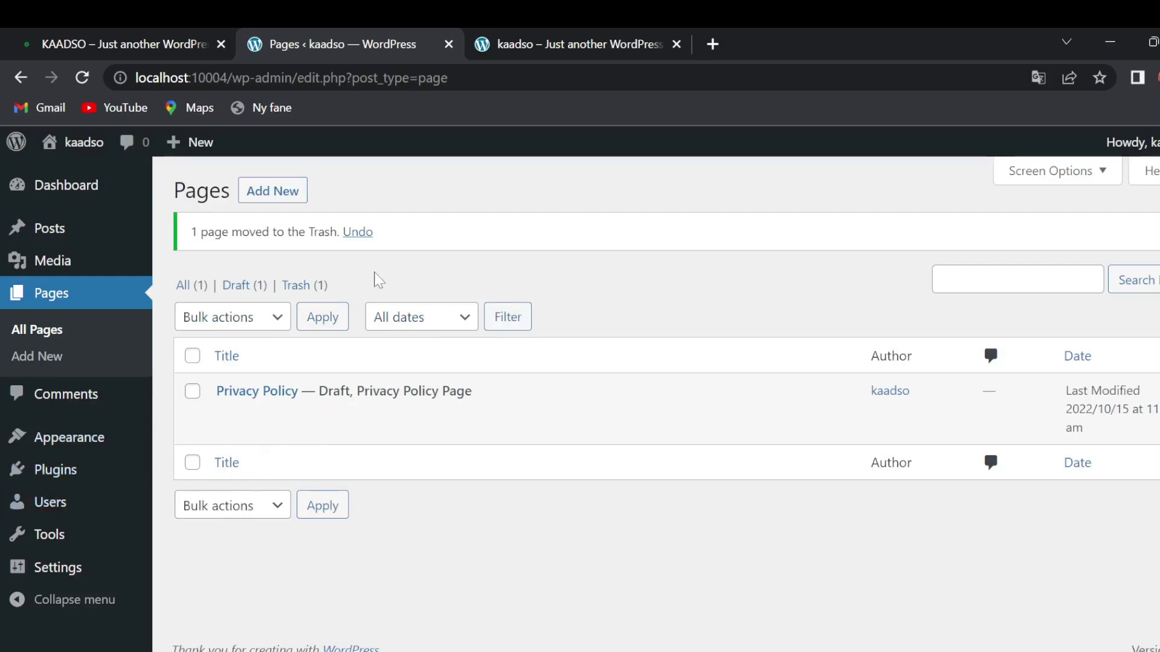
mouse_move(92, 450)
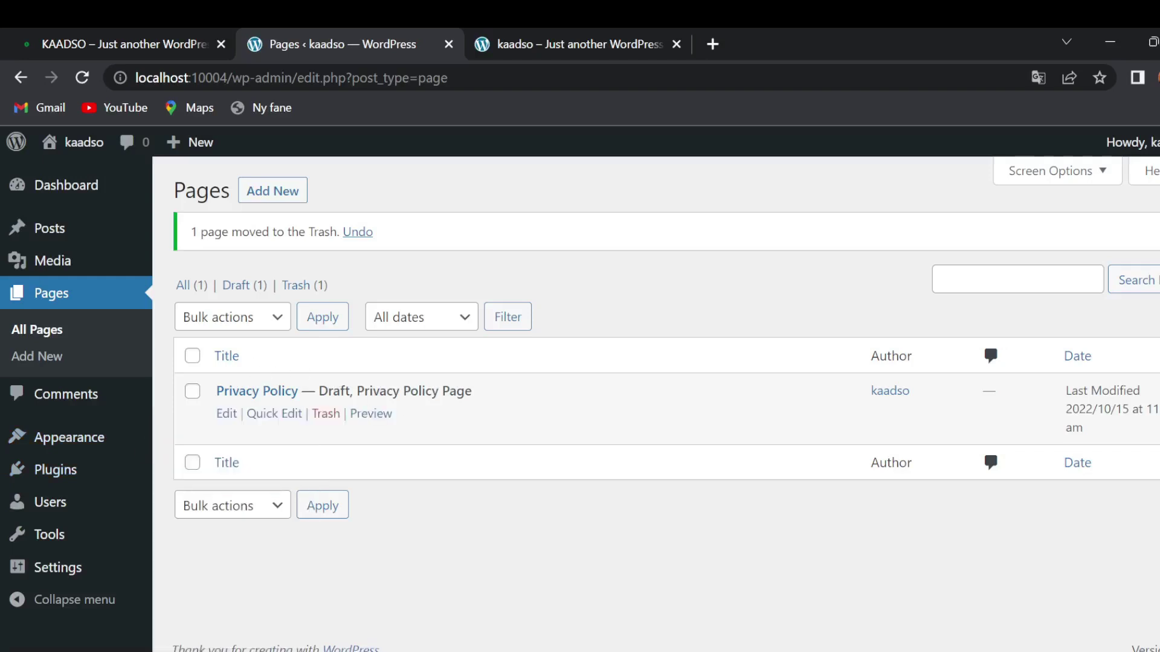
click(529, 31)
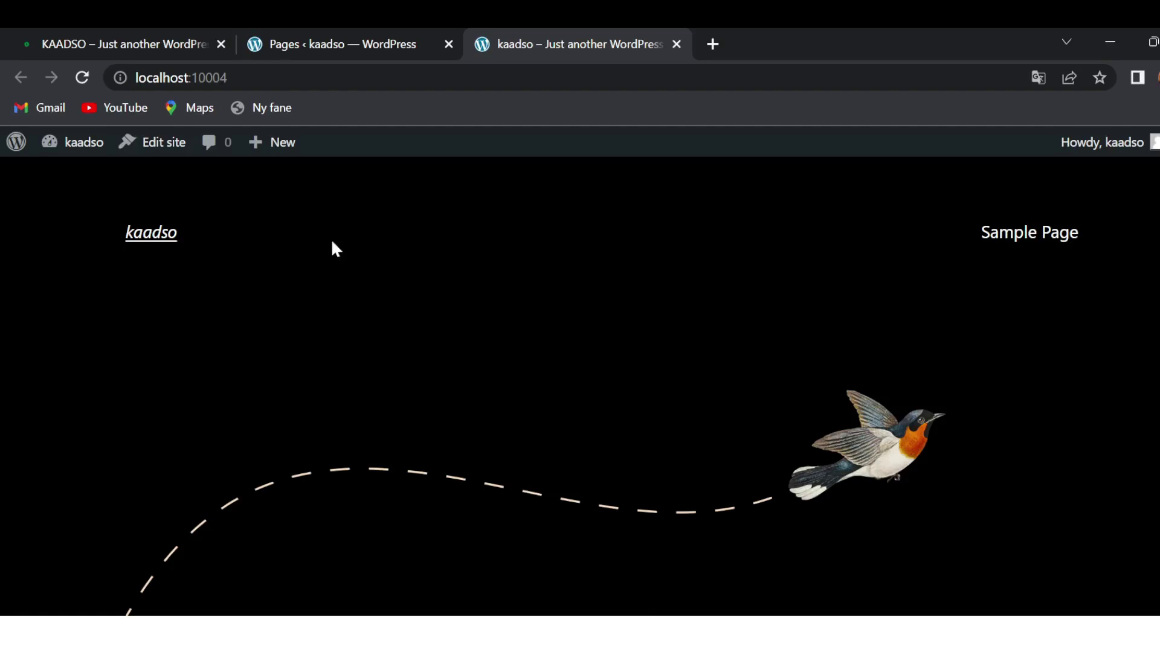
click(302, 37)
Step: Delete the Twenty Twenty theme from the installed themes and confirm the deletion
mouse_move(43, 477)
mouse_move(45, 446)
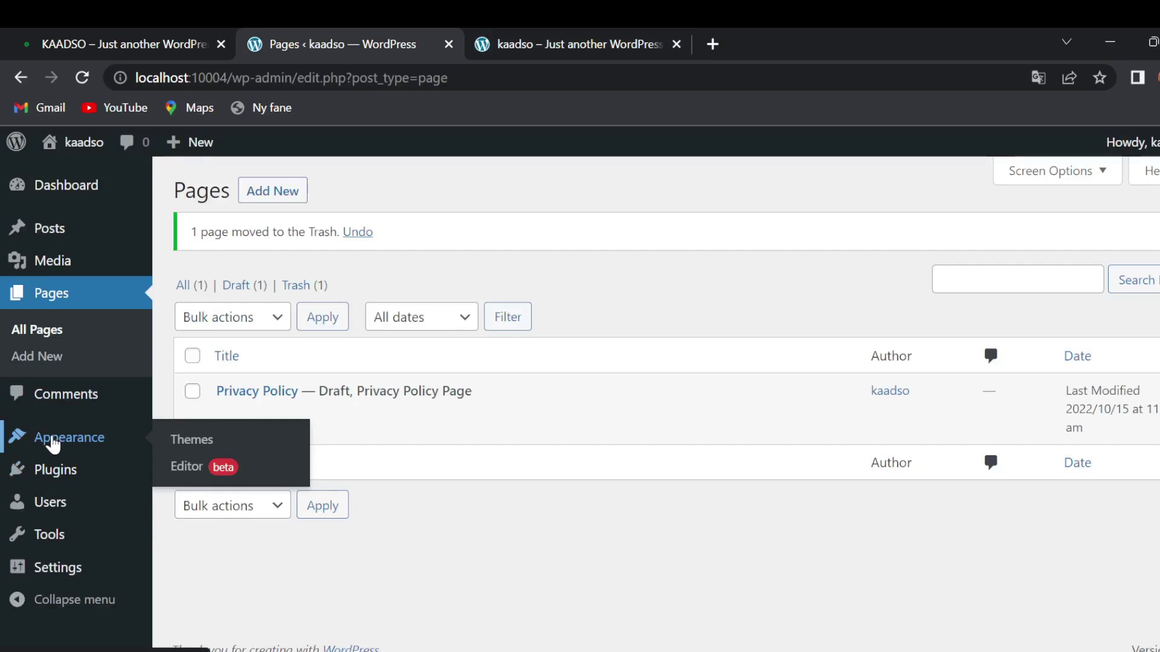
click(195, 448)
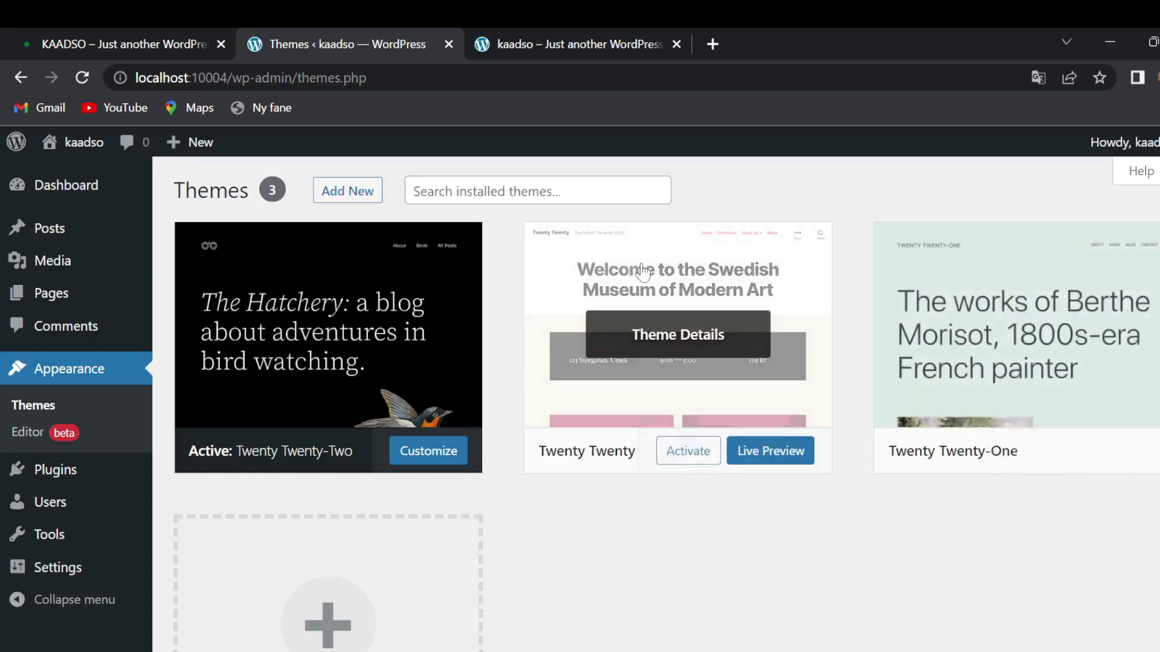
click(665, 296)
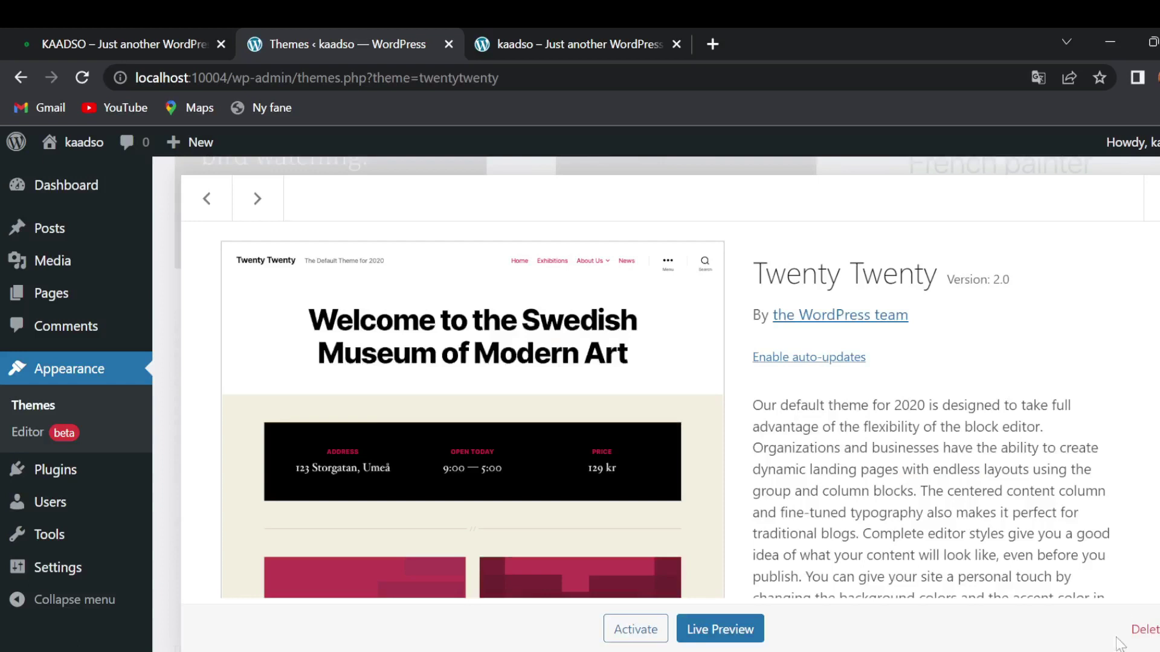
click(1144, 642)
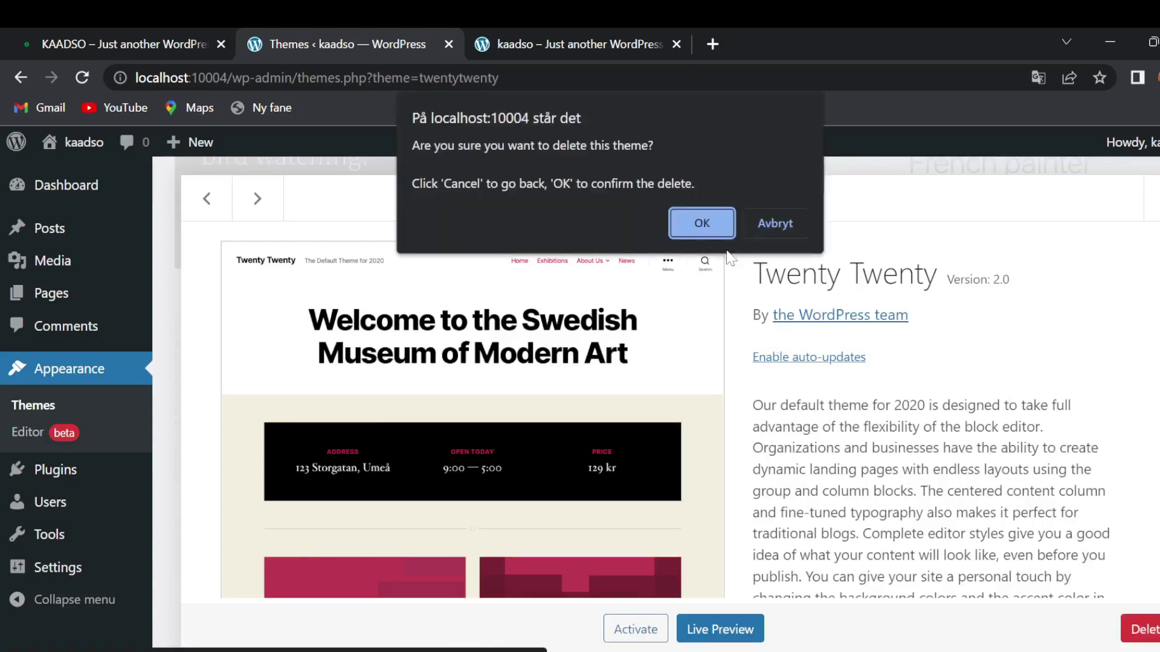
click(700, 231)
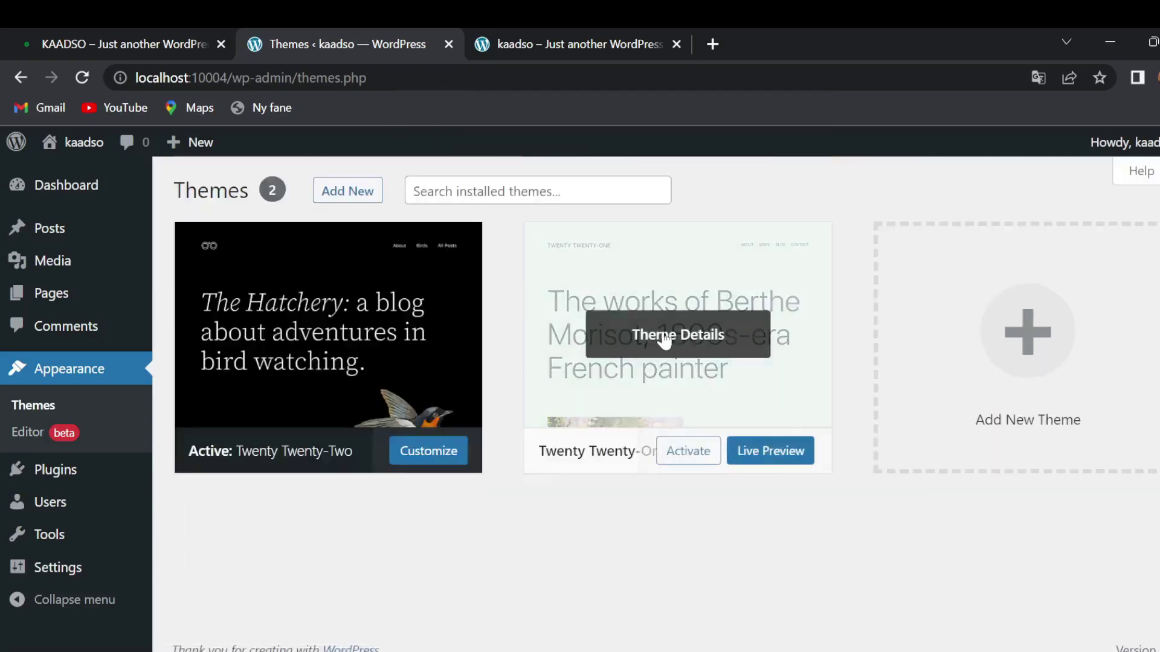
Step: Delete the Twenty Twenty-One theme from the installed themes and confirm the deletion
click(651, 301)
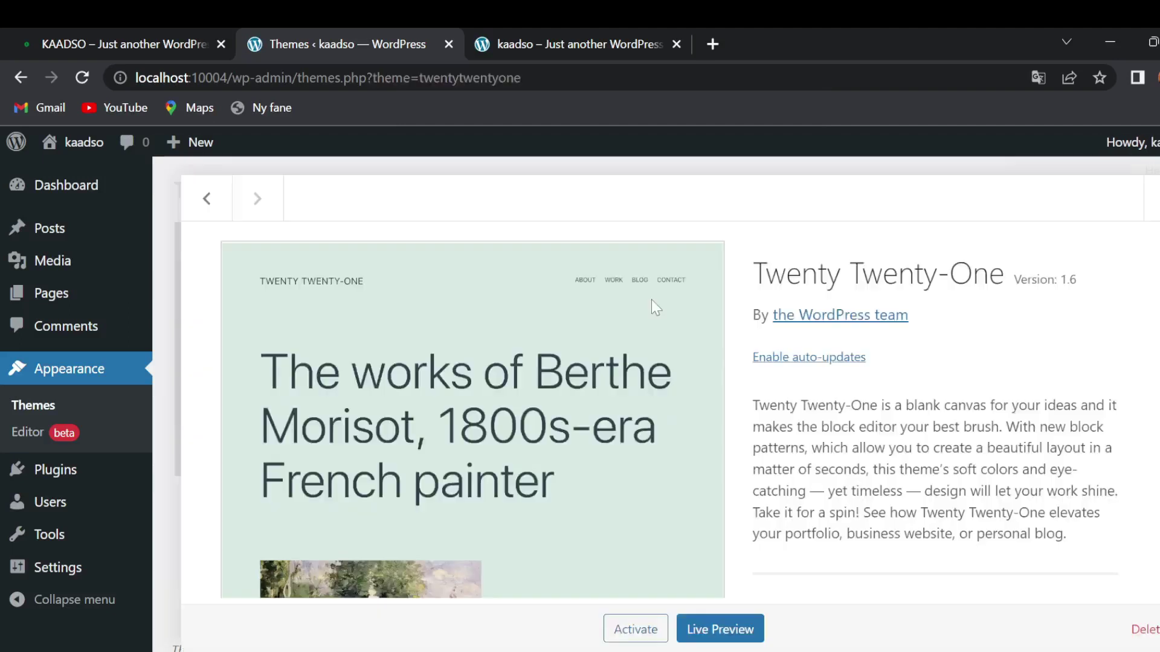
click(1139, 630)
click(701, 224)
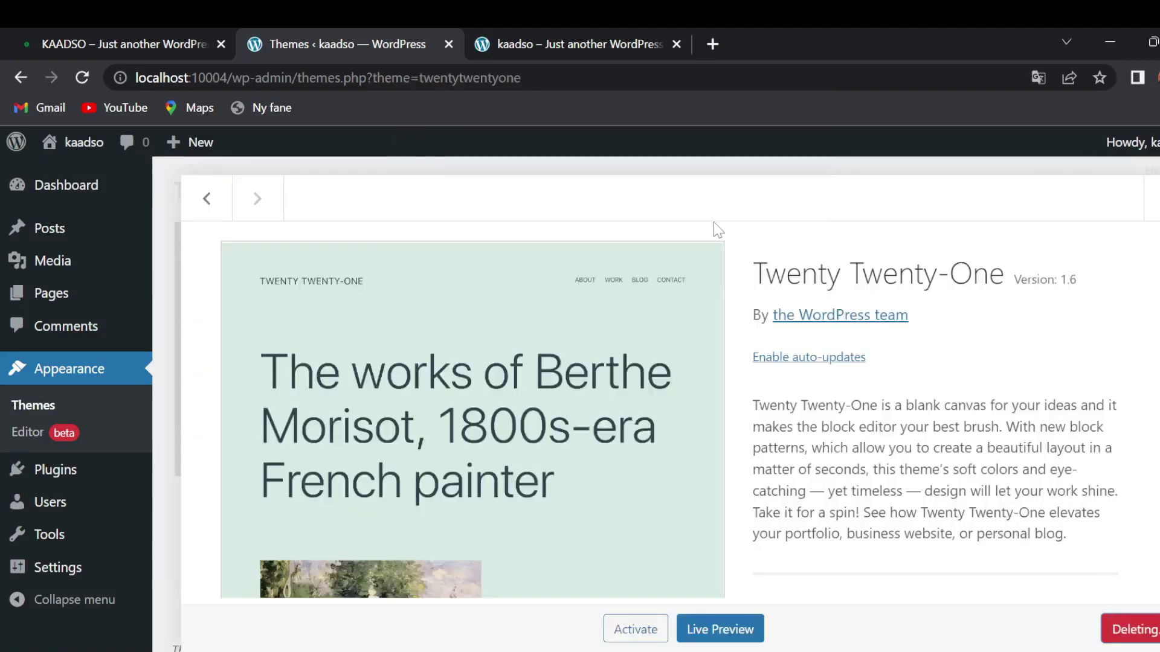
scroll(324, 281, up, 6)
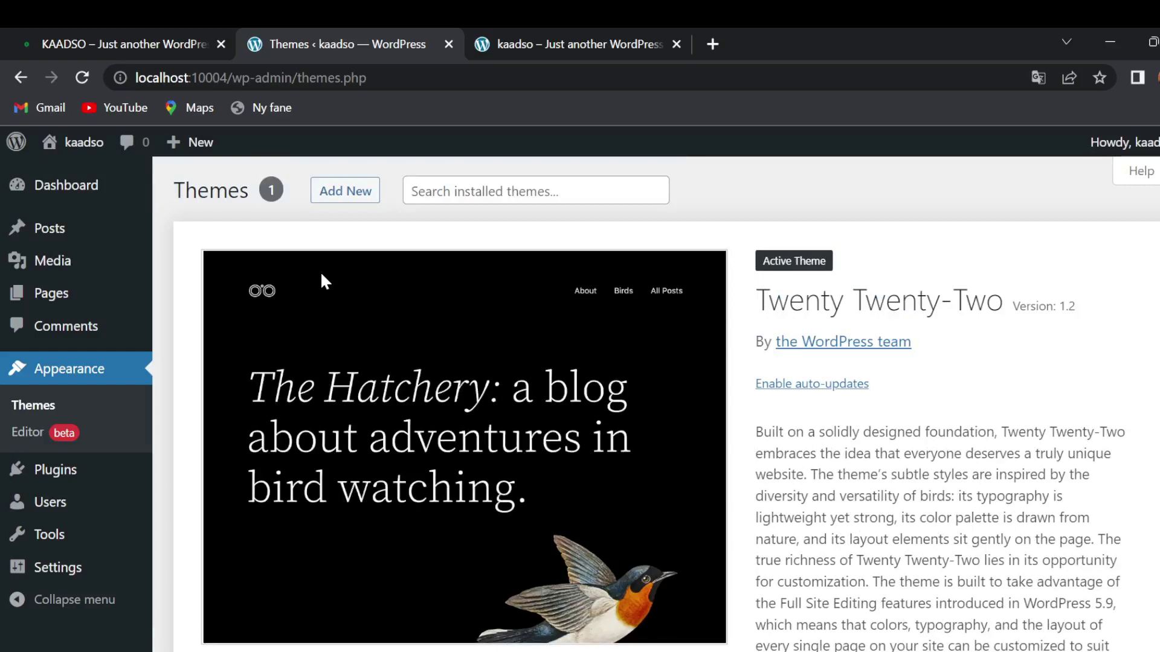
Step: Open the page for adding new themes and browse the popular themes on offer
click(327, 197)
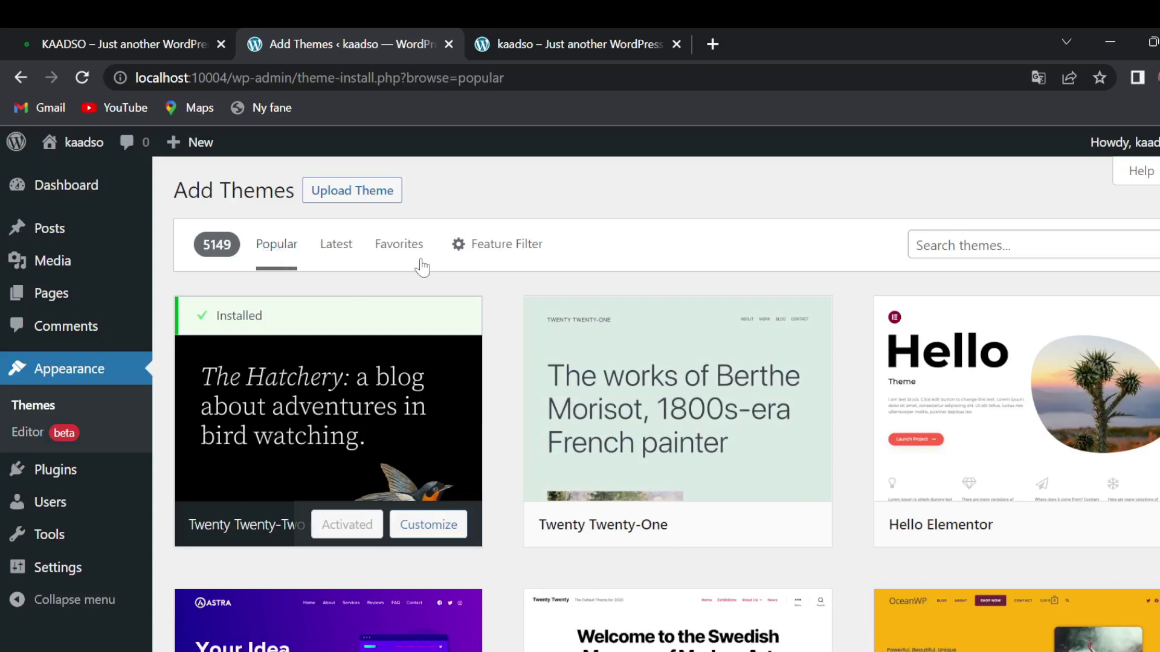
scroll(501, 304, down, 1)
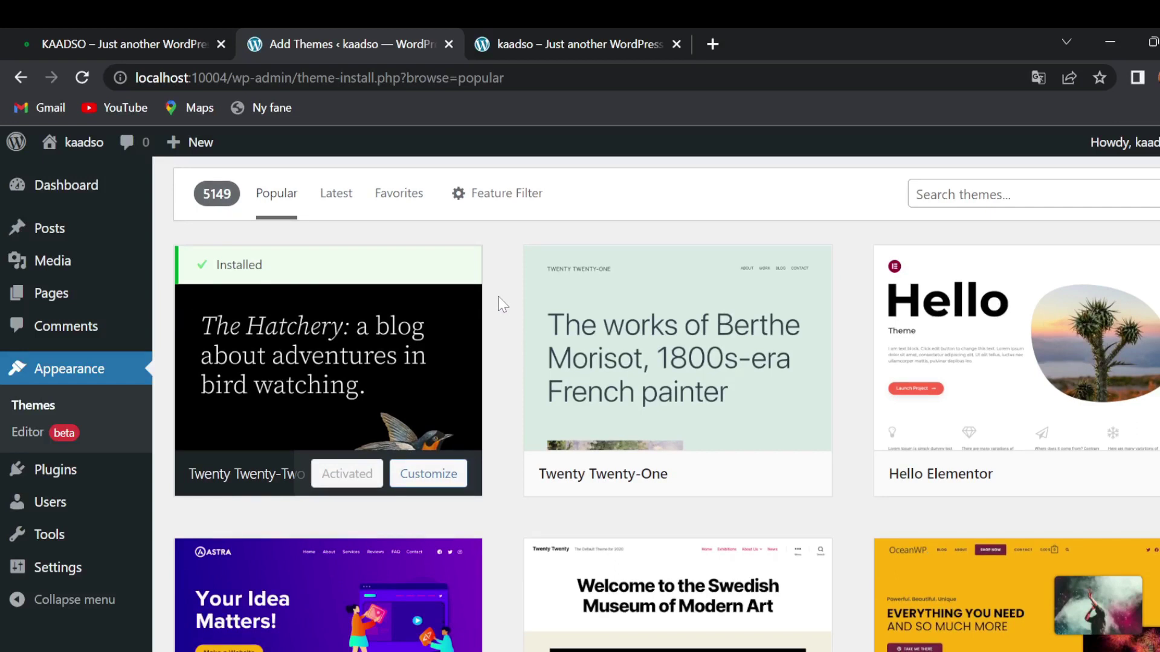
scroll(501, 304, down, 1)
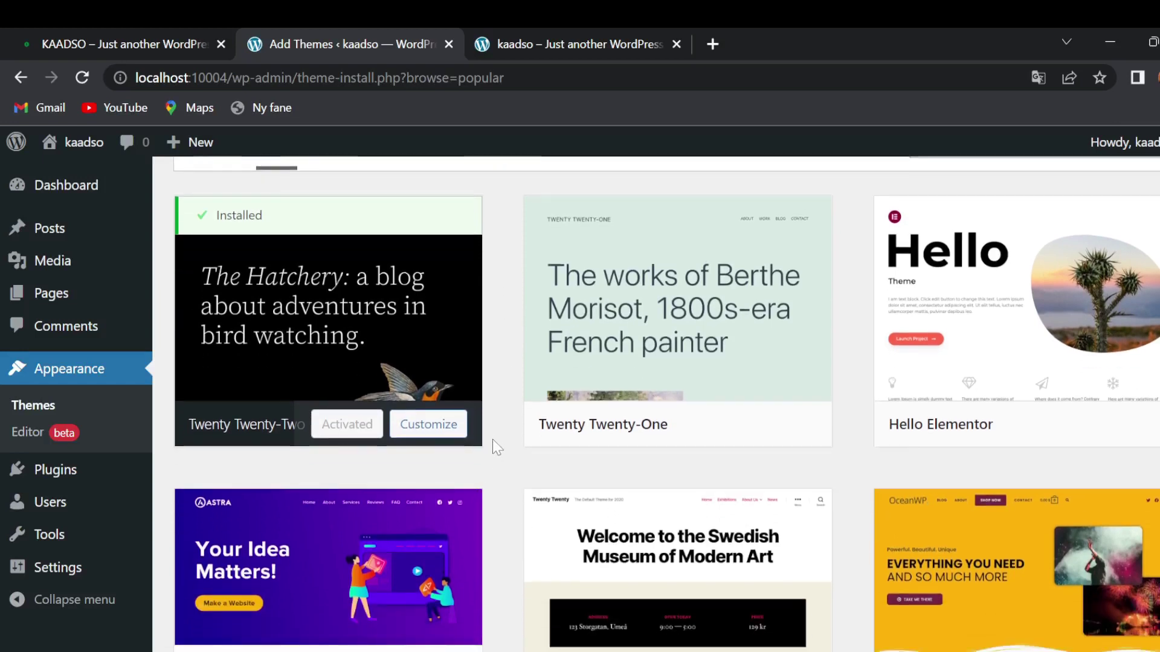
scroll(498, 441, down, 2)
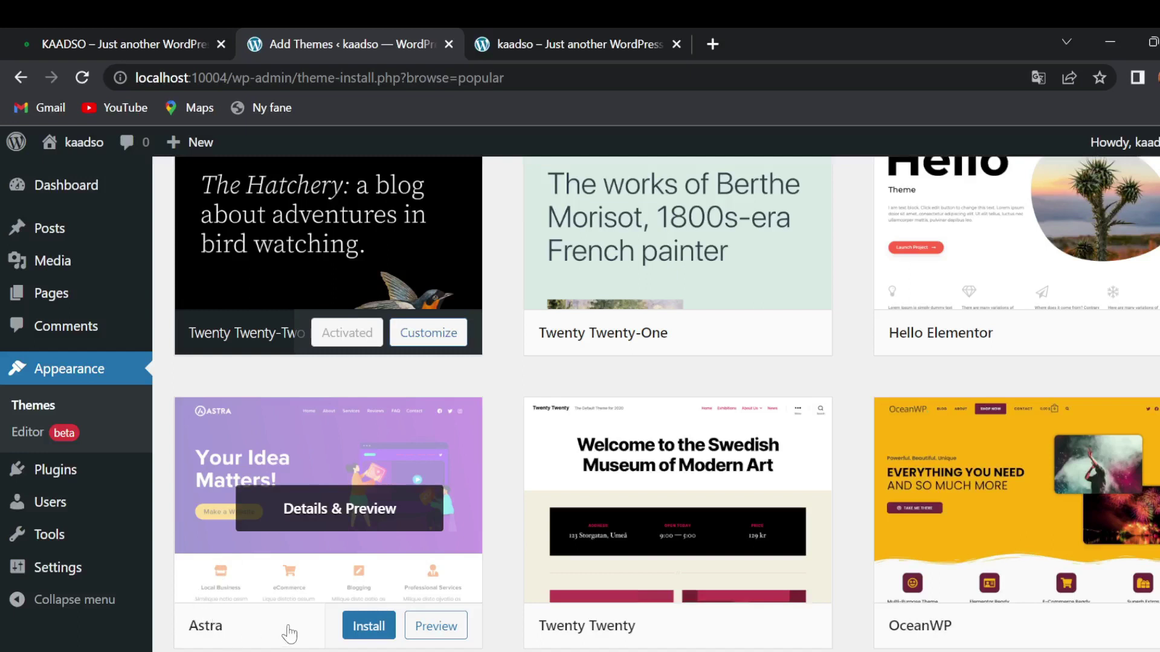
scroll(500, 414, up, 4)
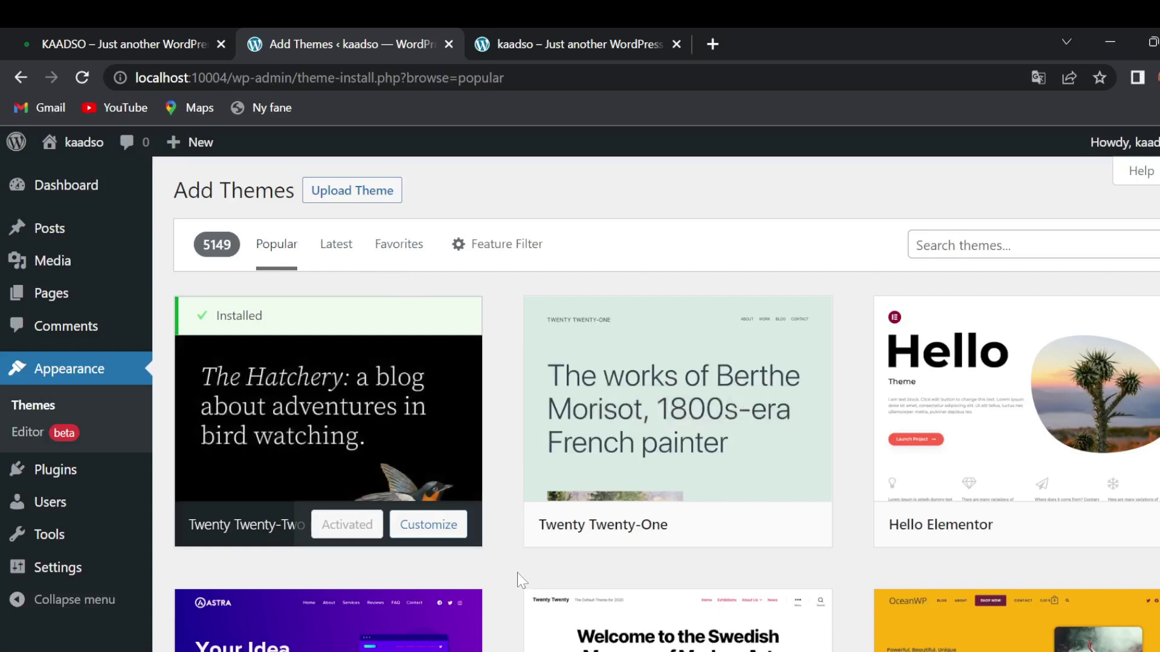
scroll(491, 586, down, 5)
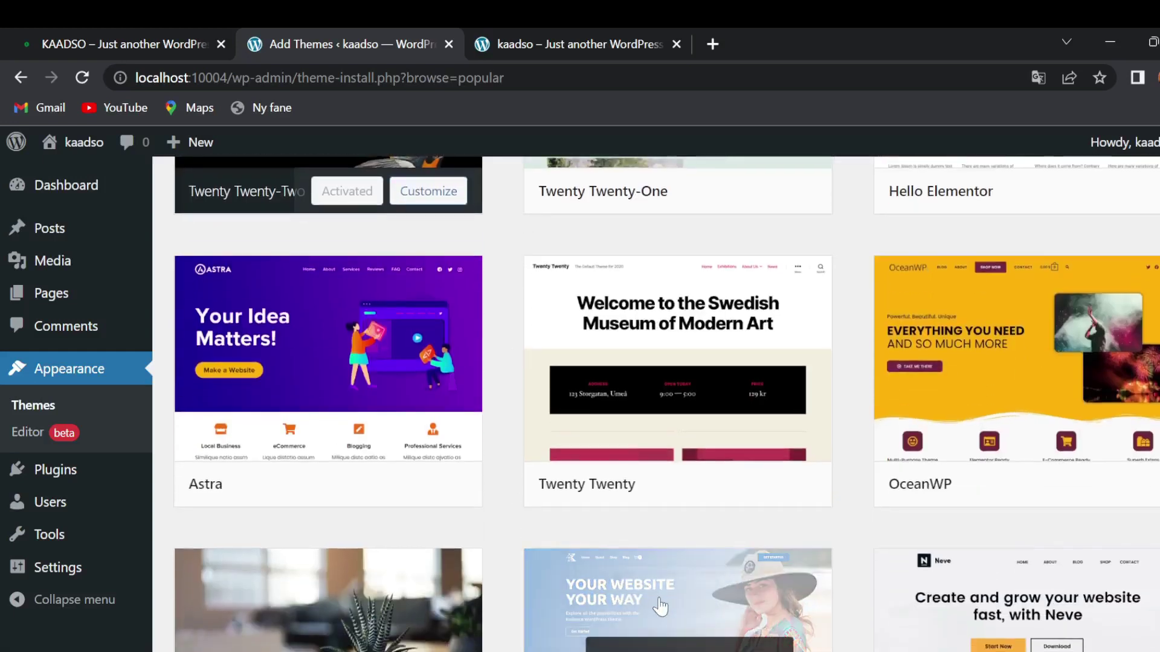
scroll(611, 338, up, 4)
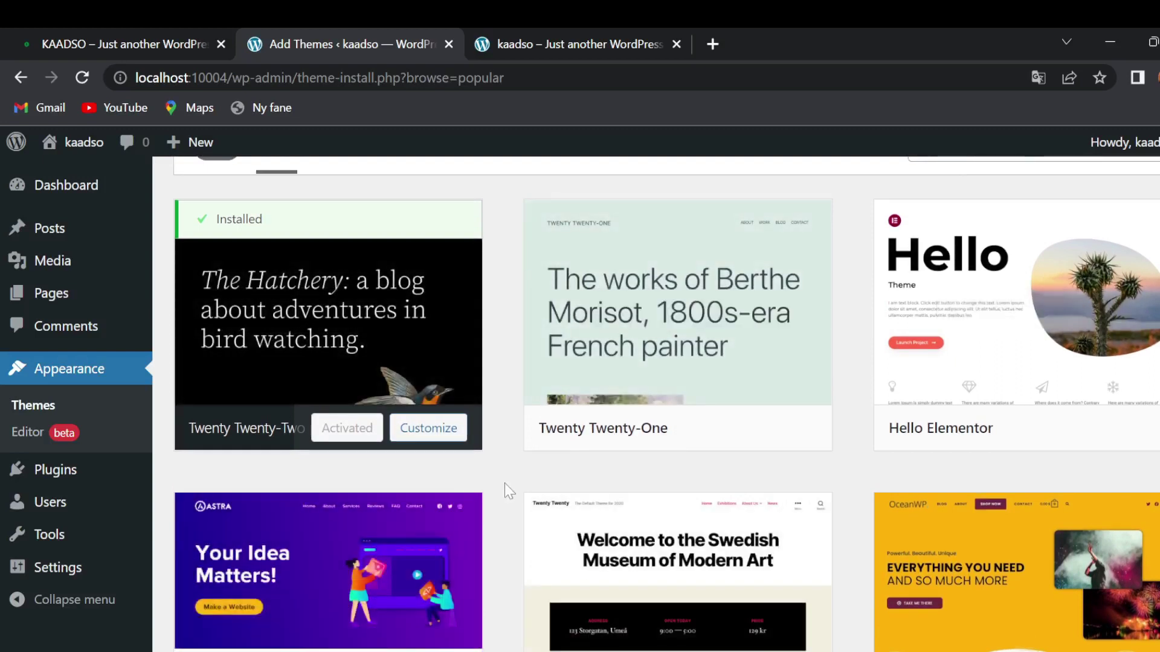
scroll(640, 472, up, 2)
Step: Search the available themes for astra, and install and activate the Astra theme
click(936, 246)
text(astra)
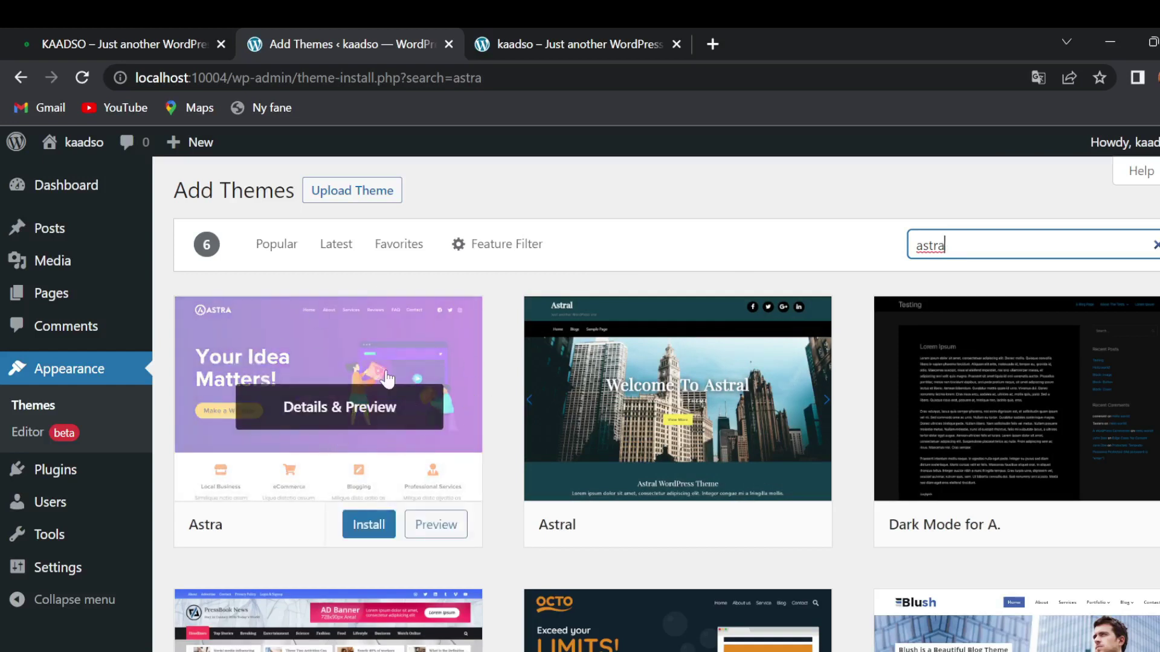
click(365, 525)
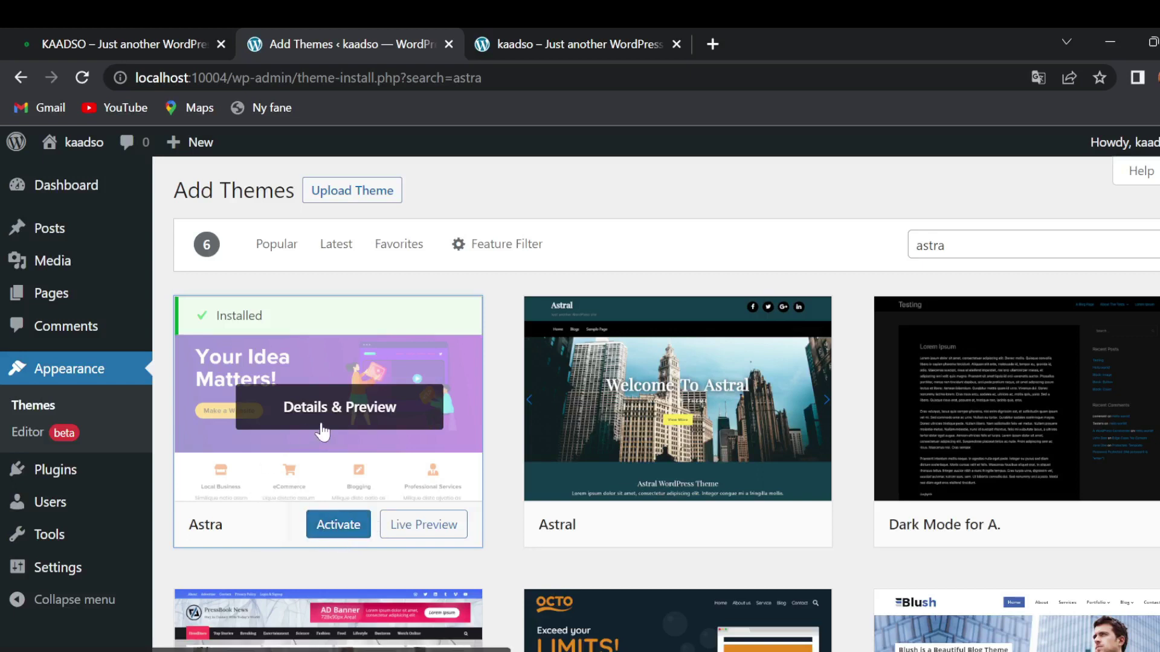
click(347, 531)
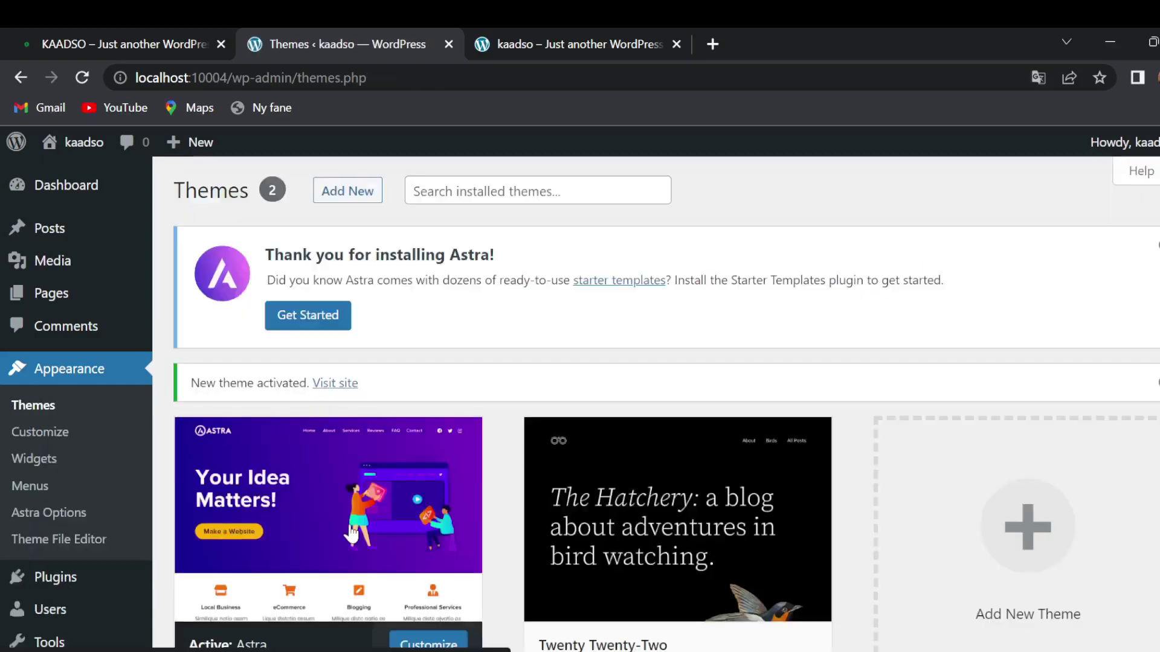
Step: Reload the new site's front page to examine it with the Astra theme, and return to the installed themes
click(607, 43)
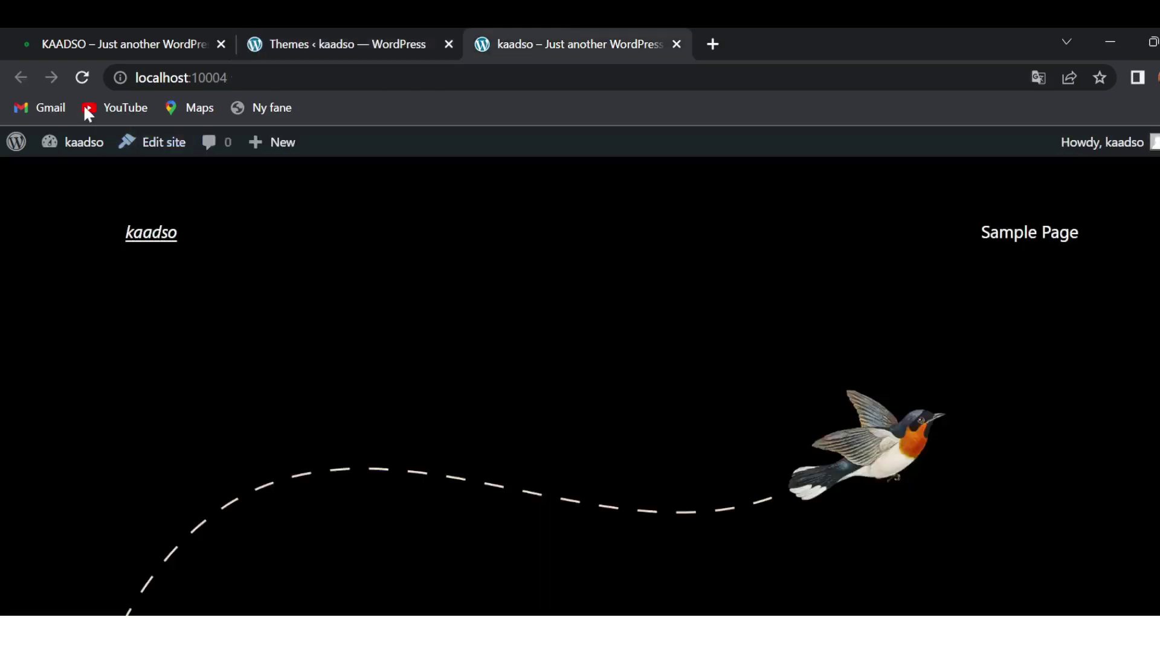
click(81, 78)
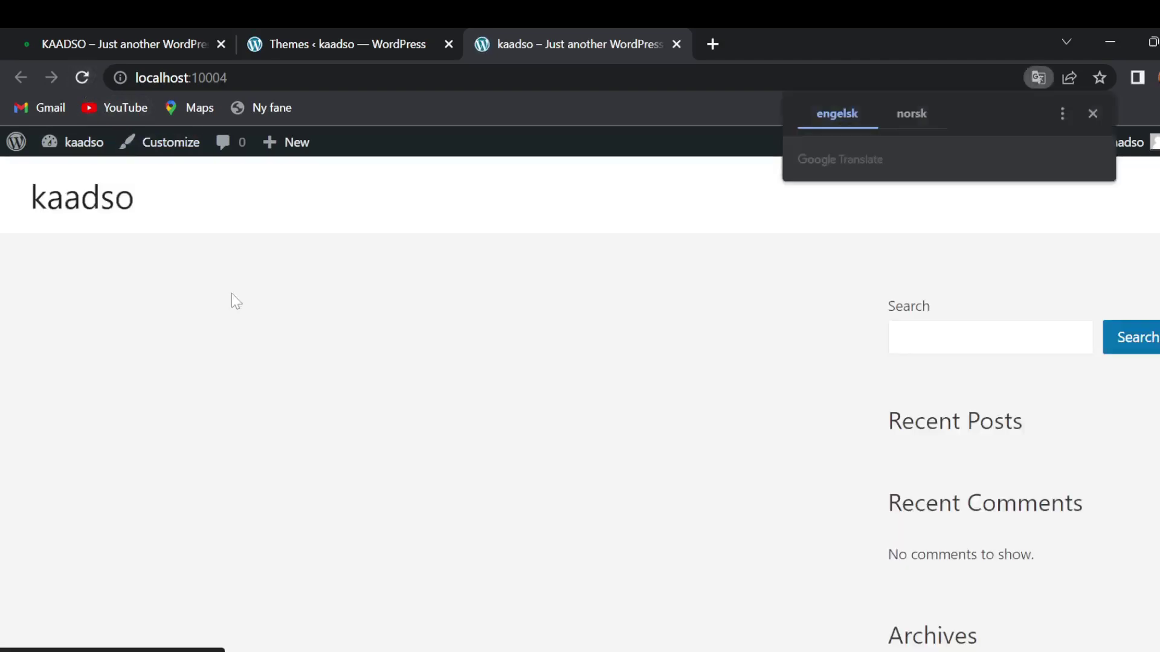
click(478, 388)
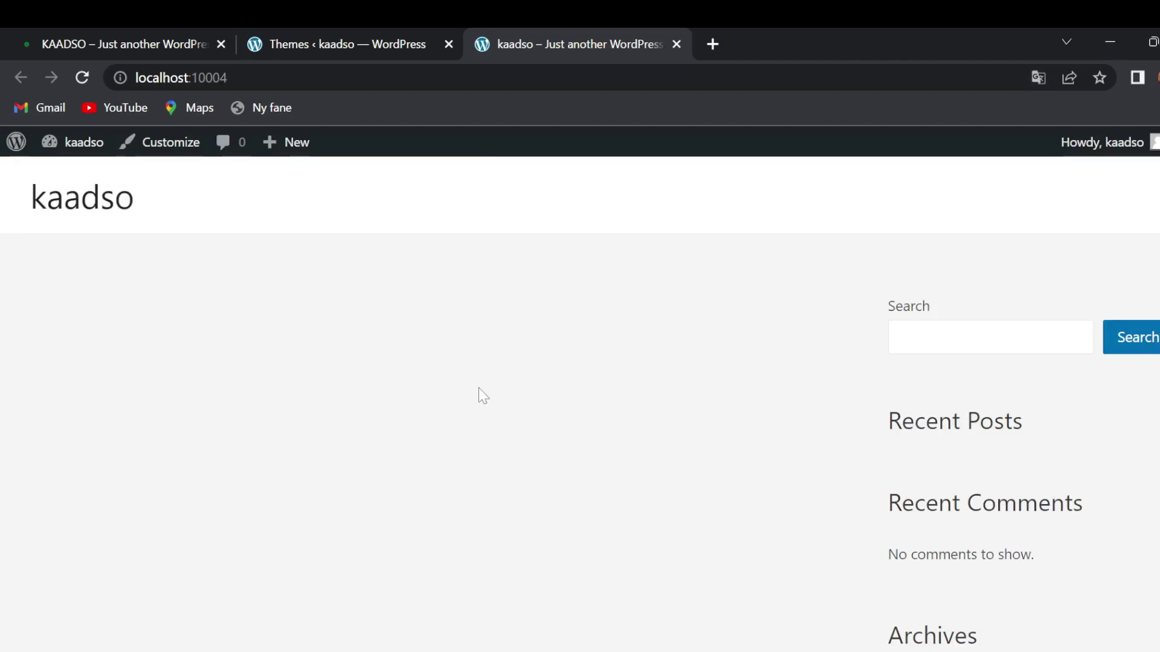
click(363, 33)
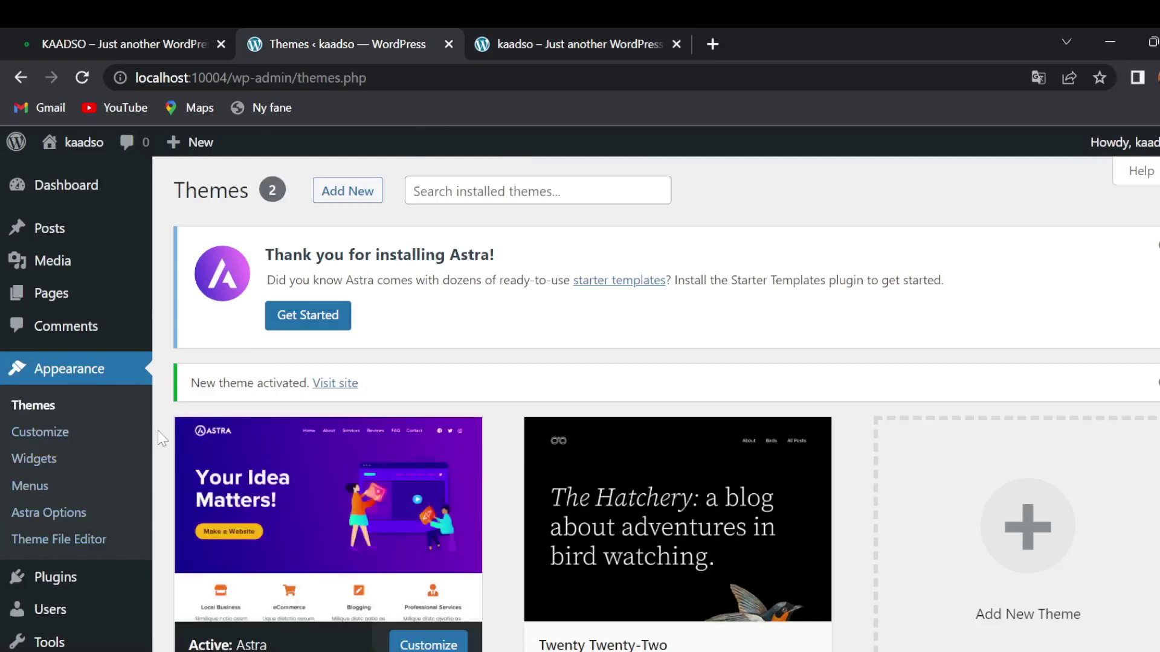
Step: Examine the finished KAADSO portfolio site, compare it with the new site's Astra front page, and return to the installed themes
scroll(158, 436, down, 2)
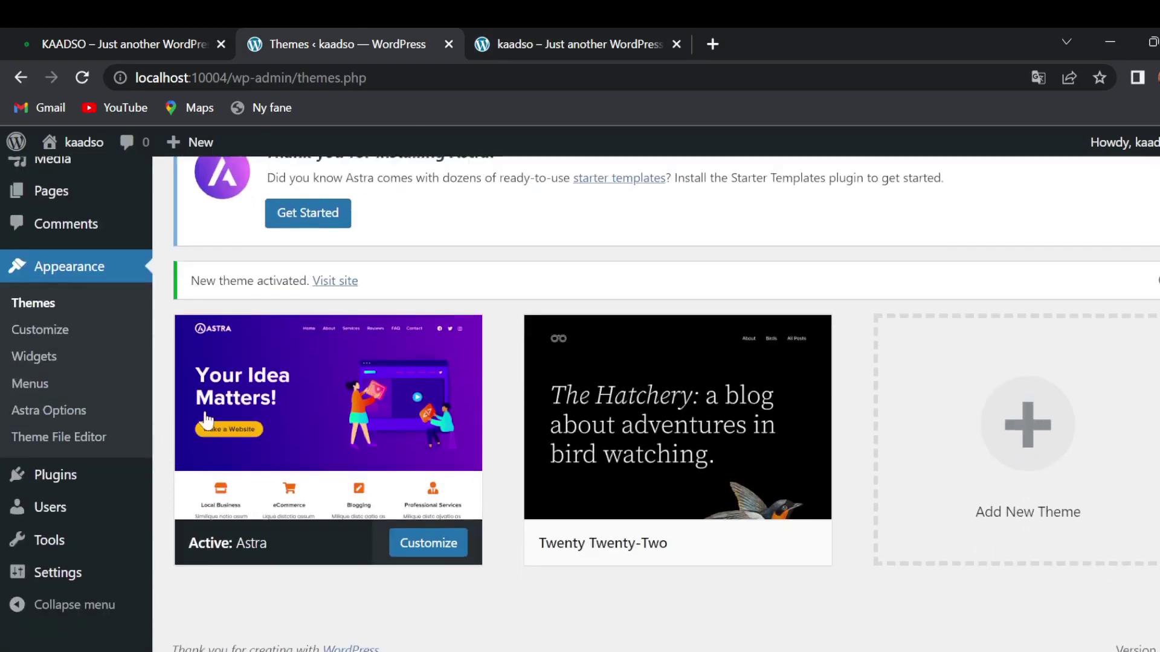
click(142, 37)
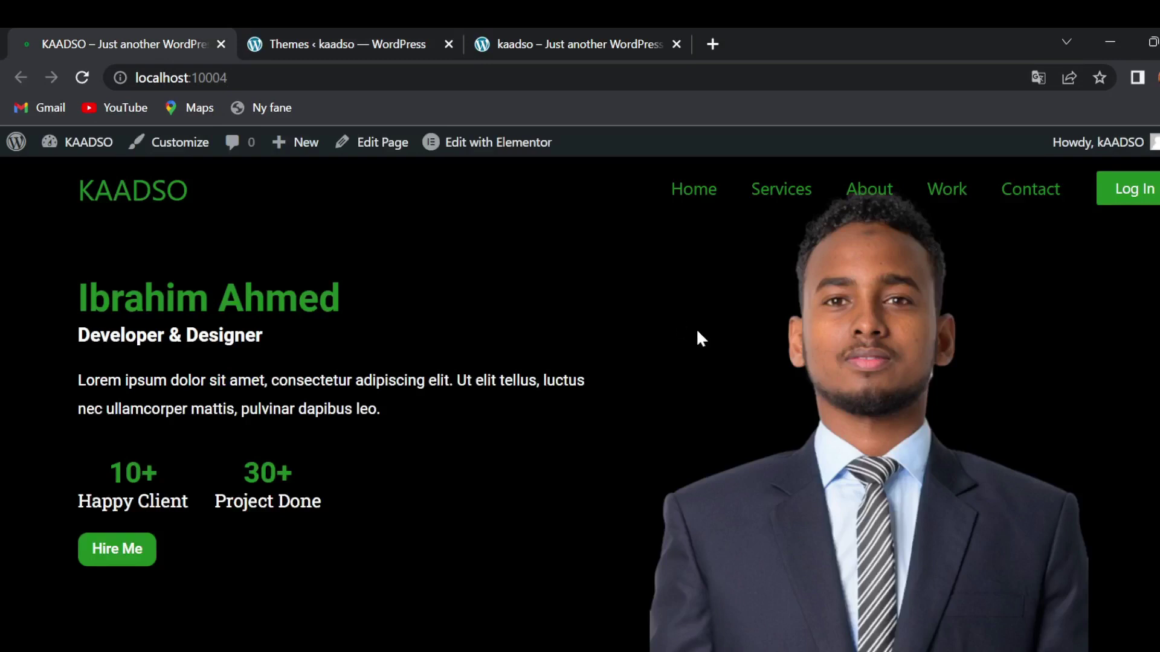
scroll(697, 336, down, 8)
scroll(698, 337, up, 8)
click(539, 42)
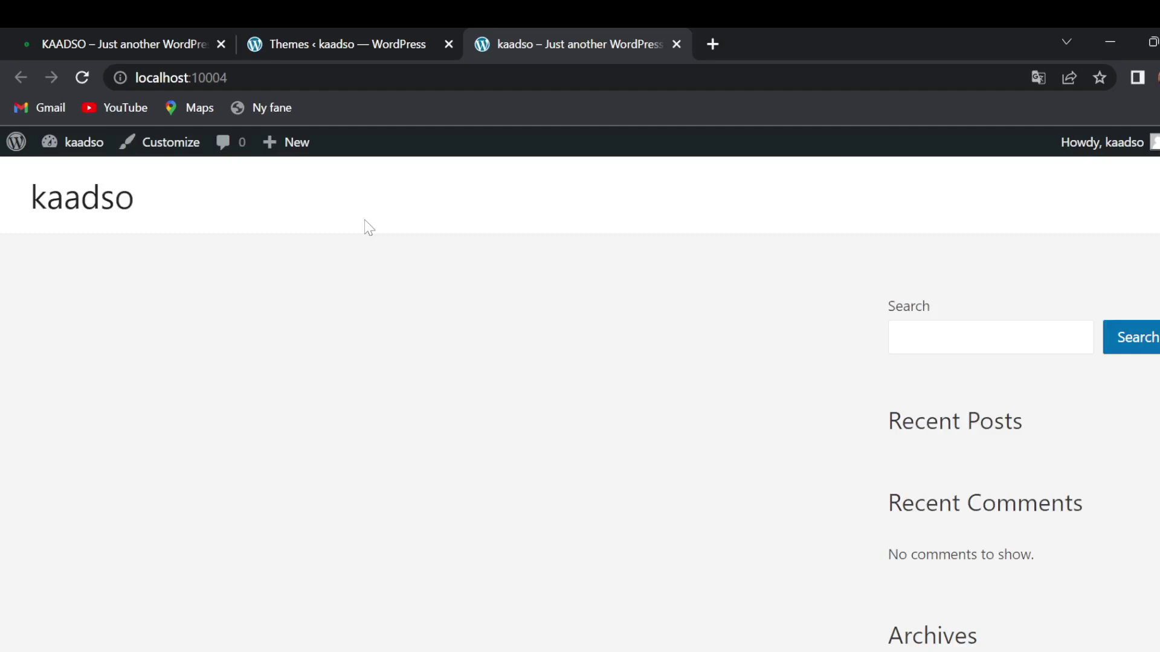
click(310, 45)
Step: Search the plugins available to add for elementor, and install and activate Elementor Website Builder
mouse_move(57, 510)
mouse_move(52, 475)
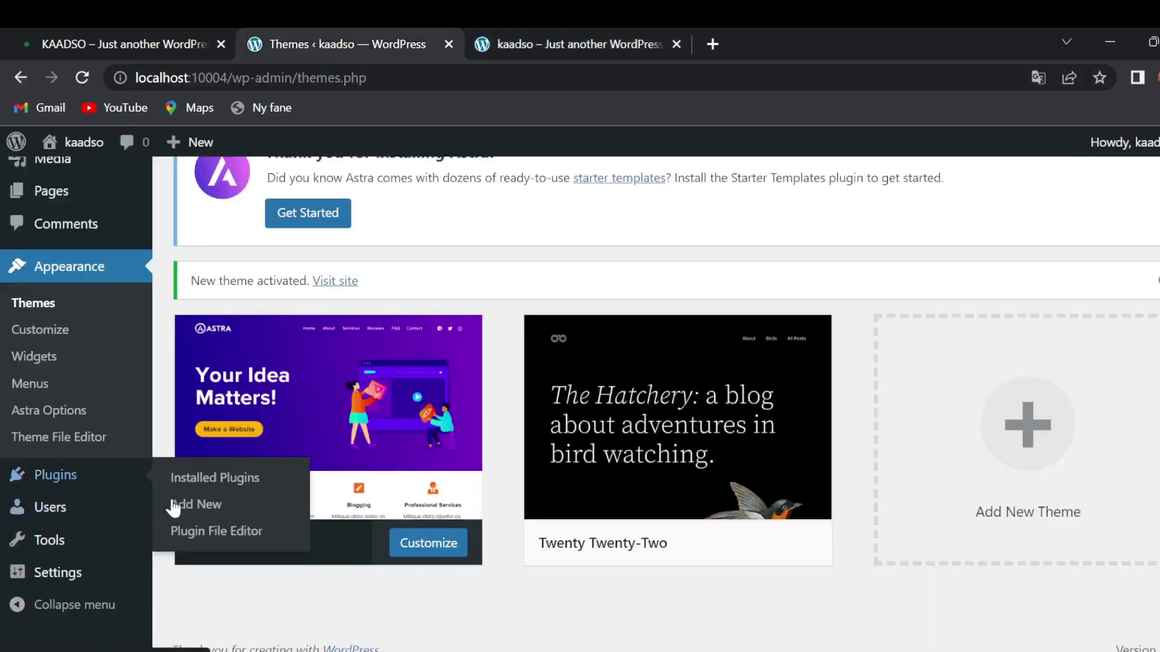
click(203, 514)
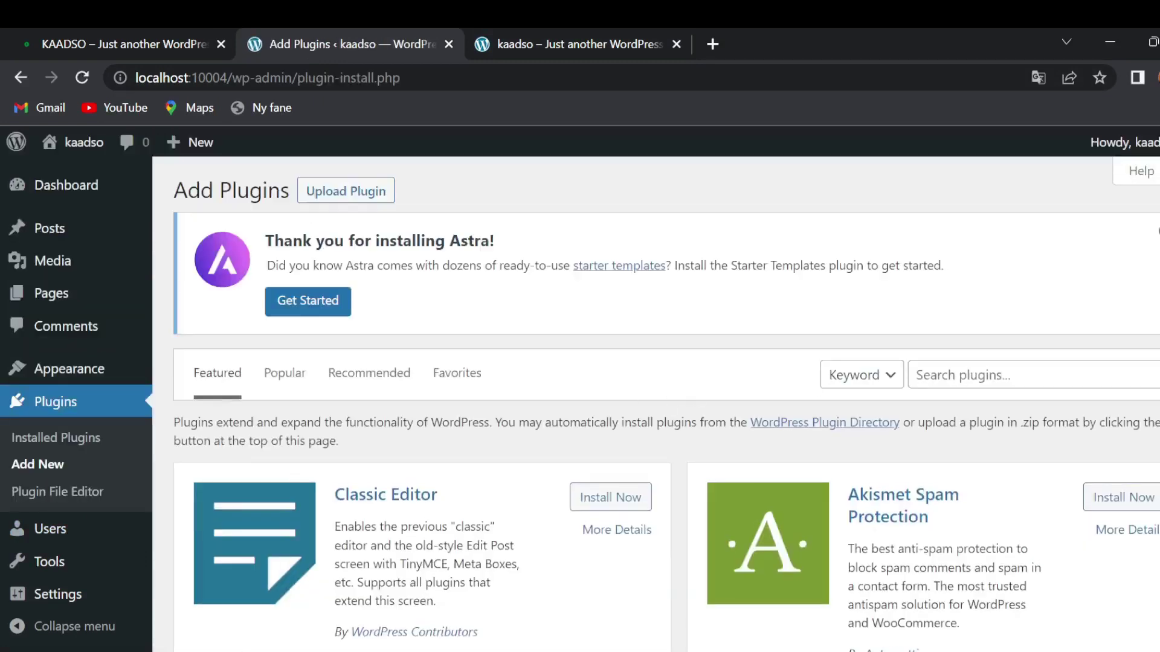
click(967, 375)
text(ele)
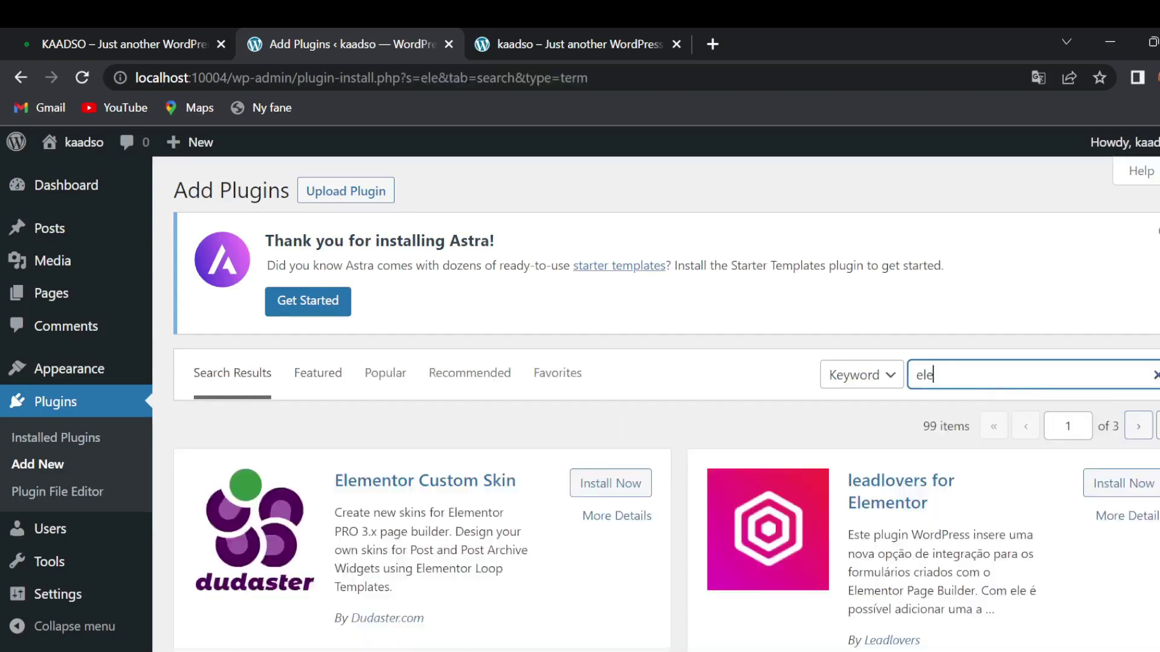
text(mentor)
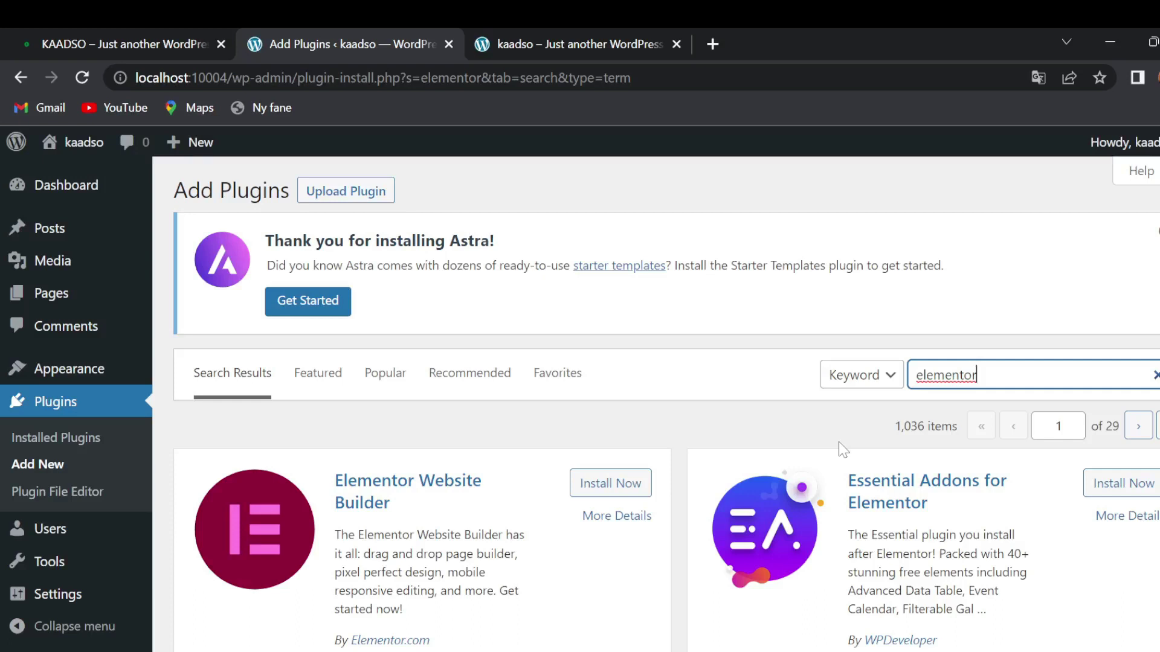
click(587, 493)
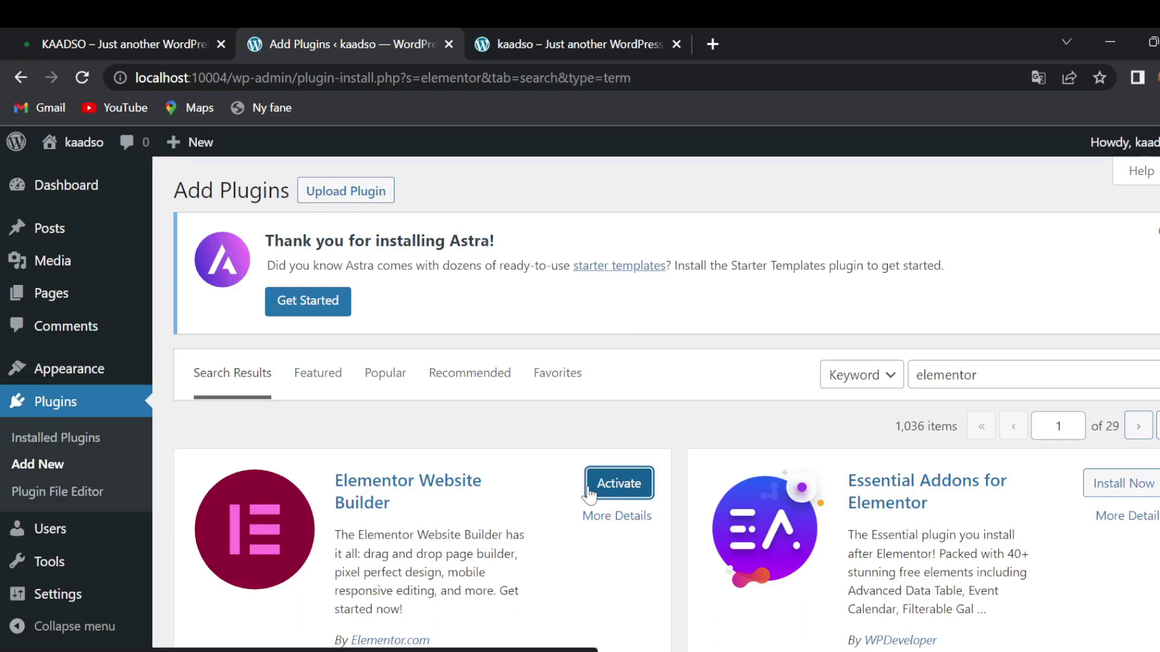
click(622, 492)
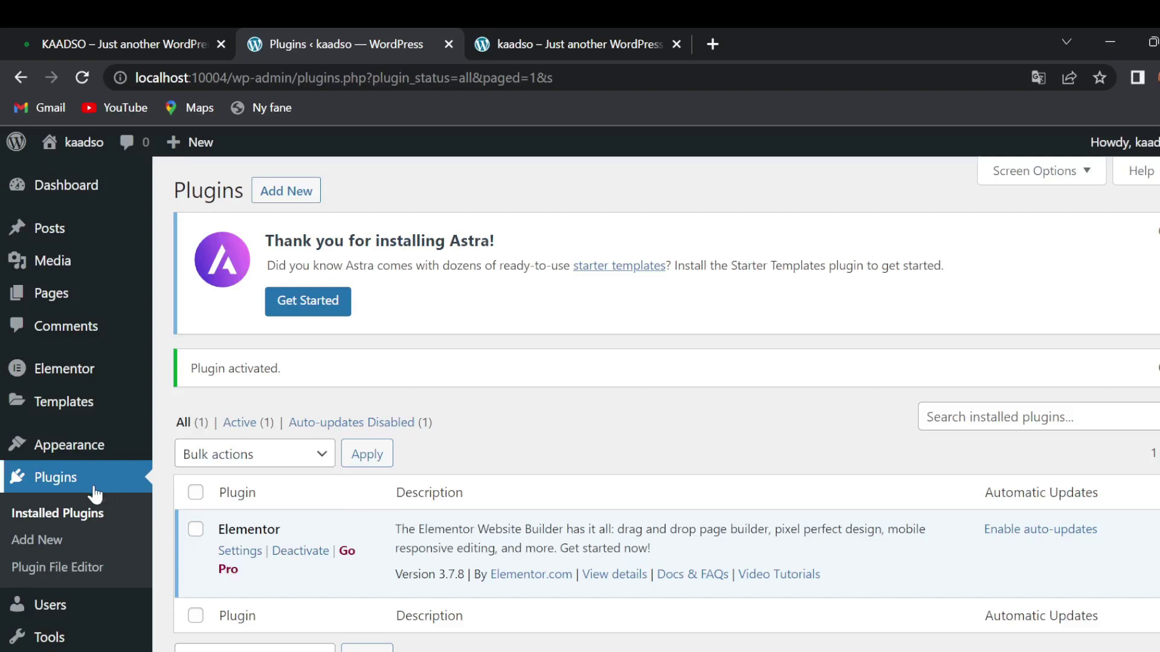
Step: Return to adding new plugins and search them for Essential addons
click(41, 539)
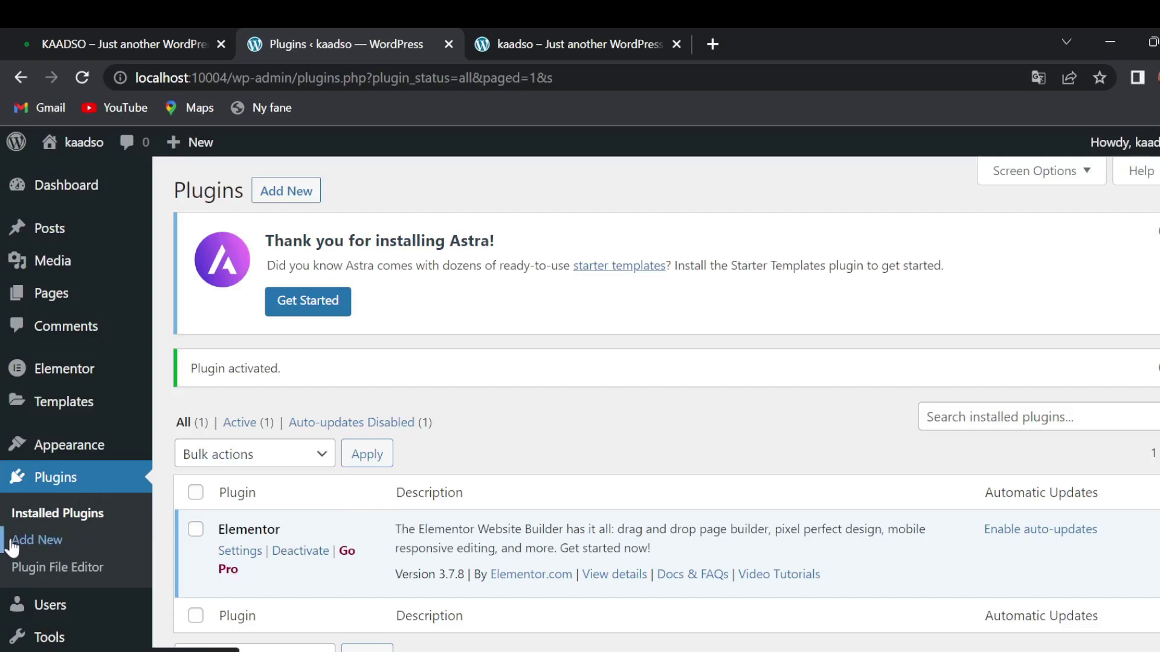
click(259, 192)
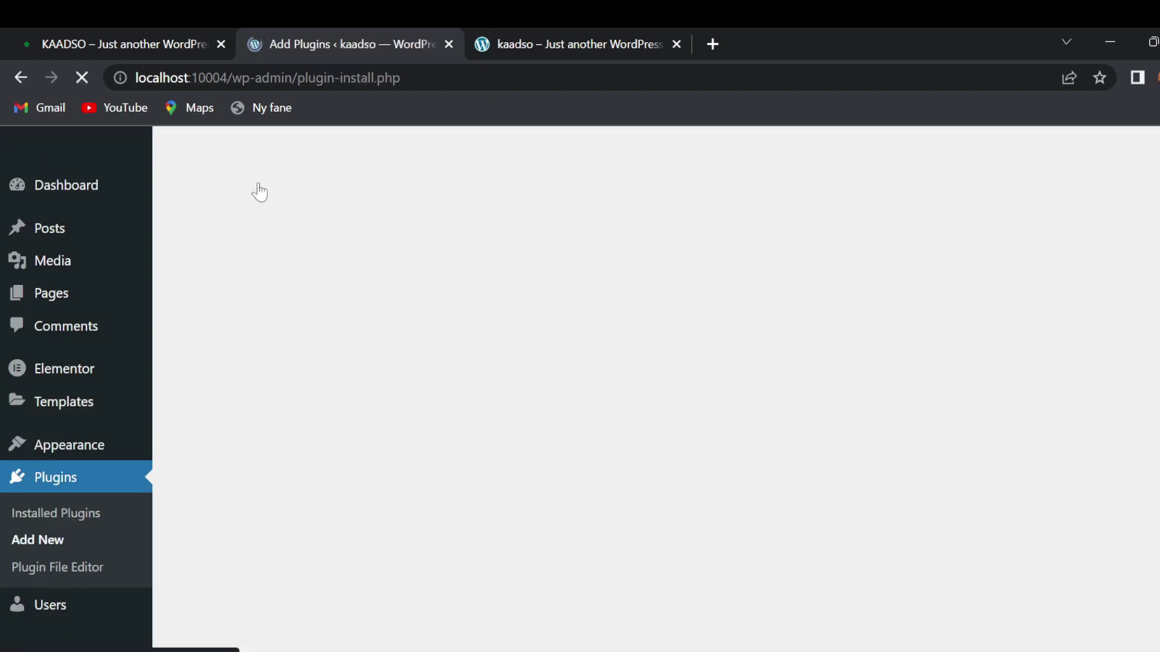
key(Down)
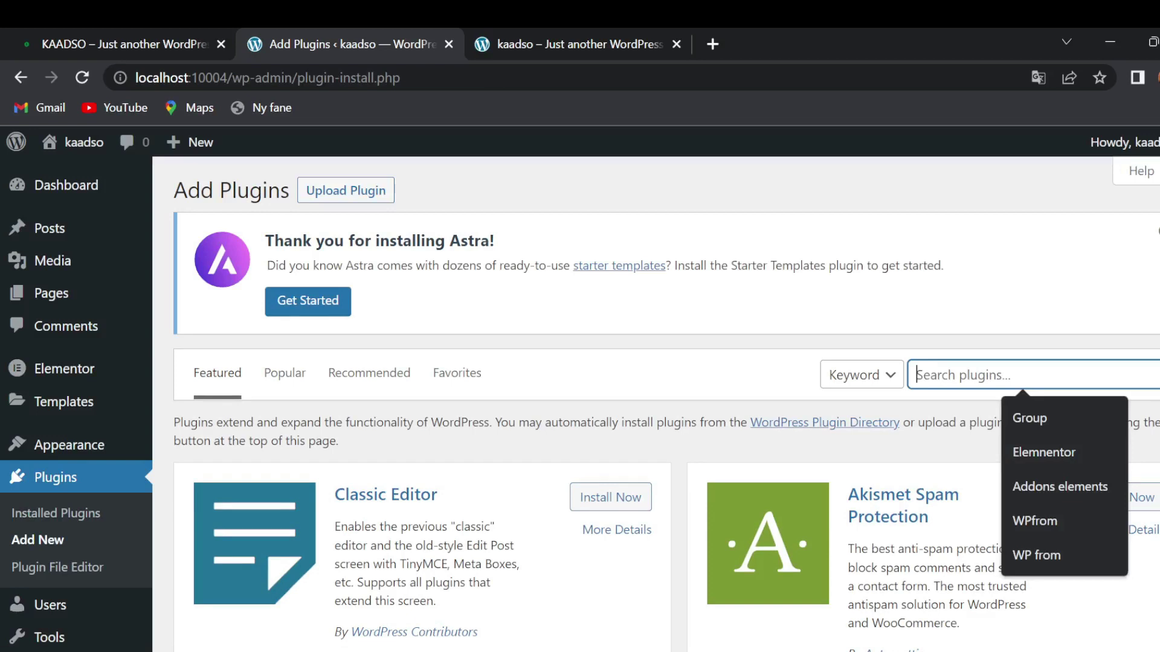
text(e)
key(BackSpace)
text(Ession)
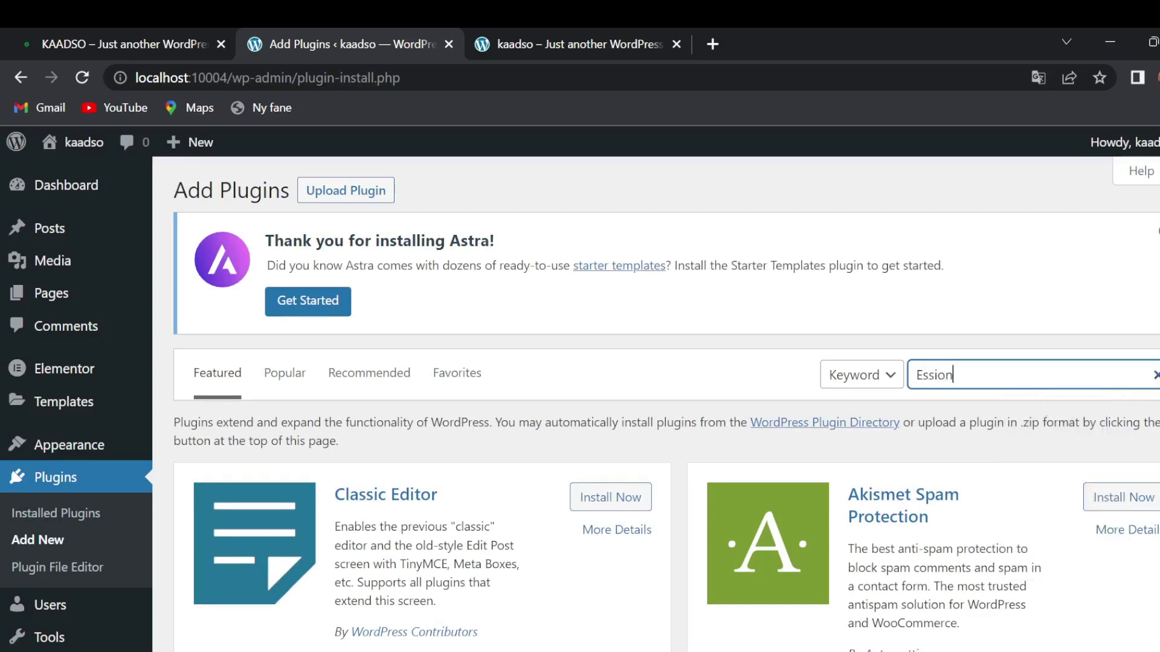
key(BackSpace)
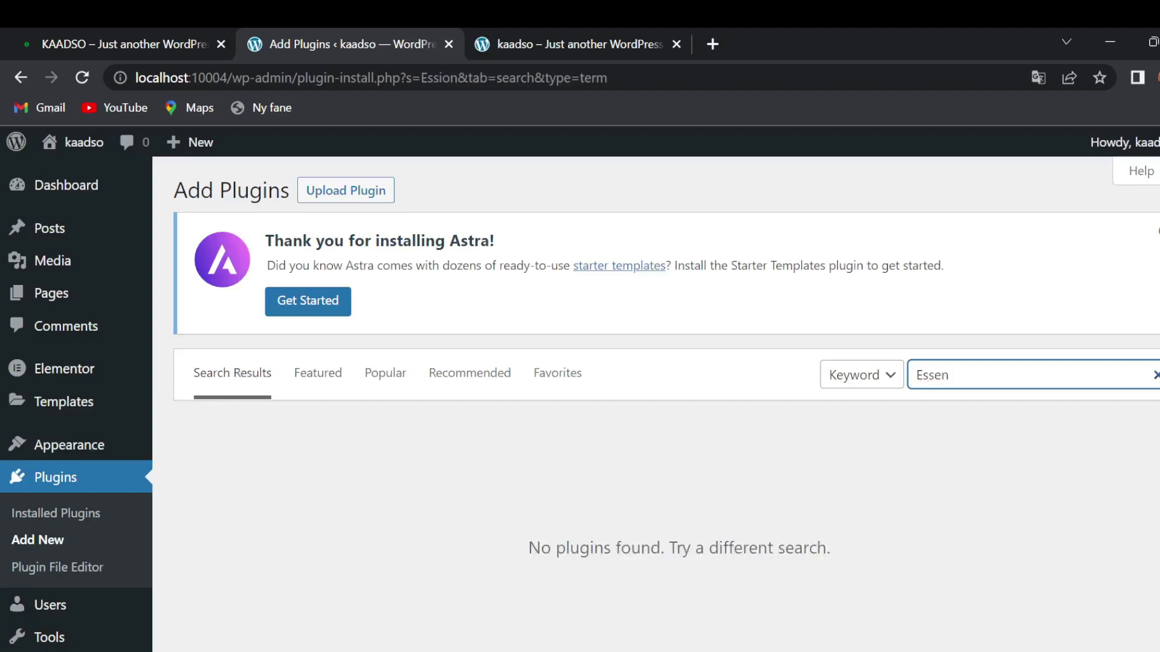
text(io)
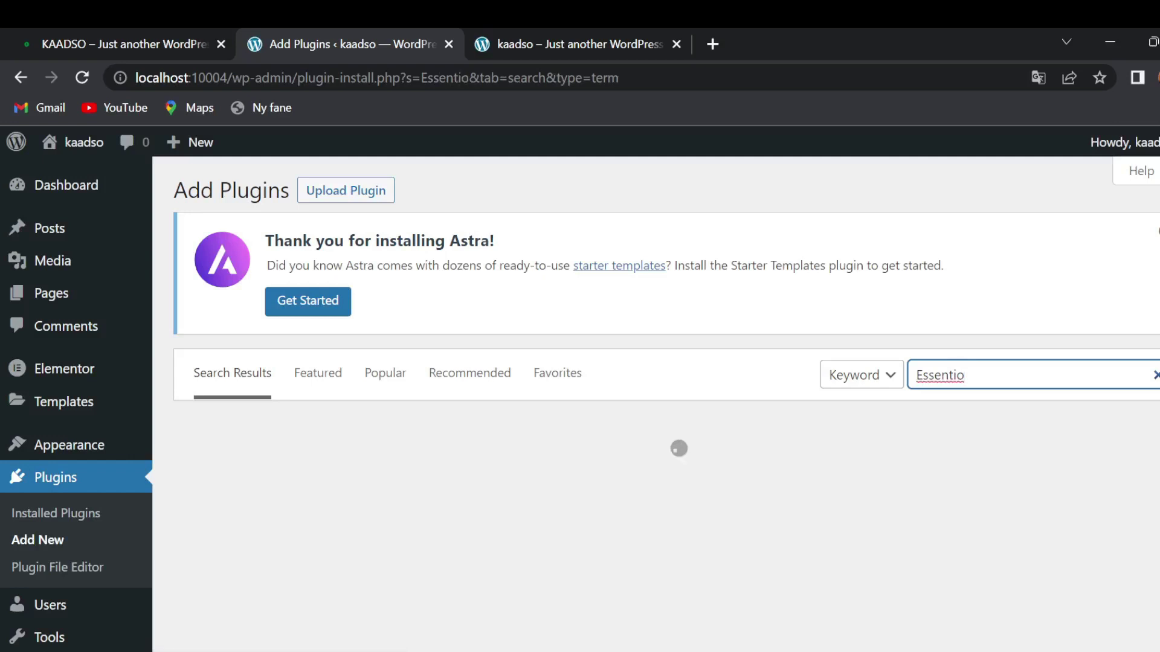
key(BackSpace)
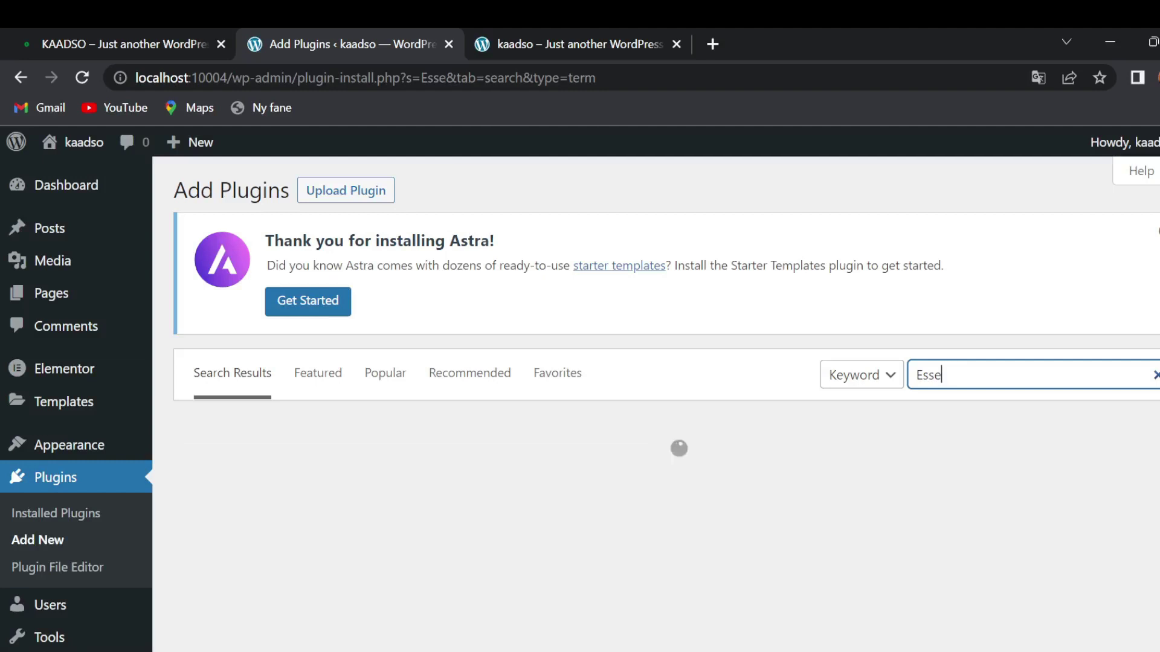
text(ntial addons)
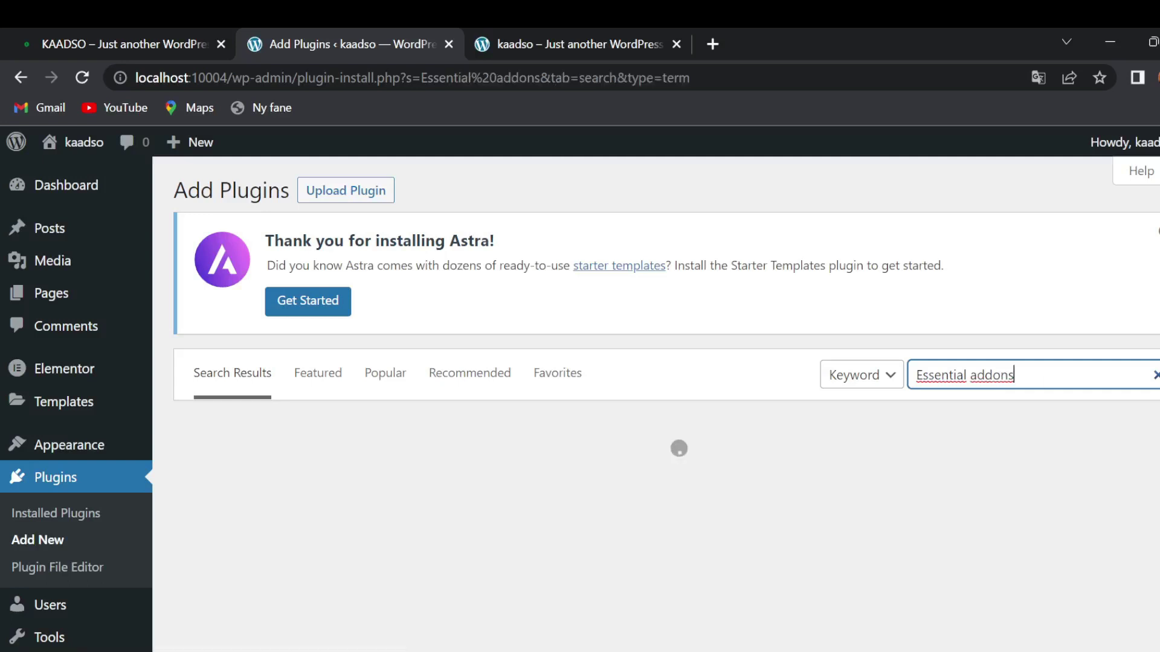
Step: Install and activate the Essential Addons for Elementor plugin
scroll(501, 441, down, 1)
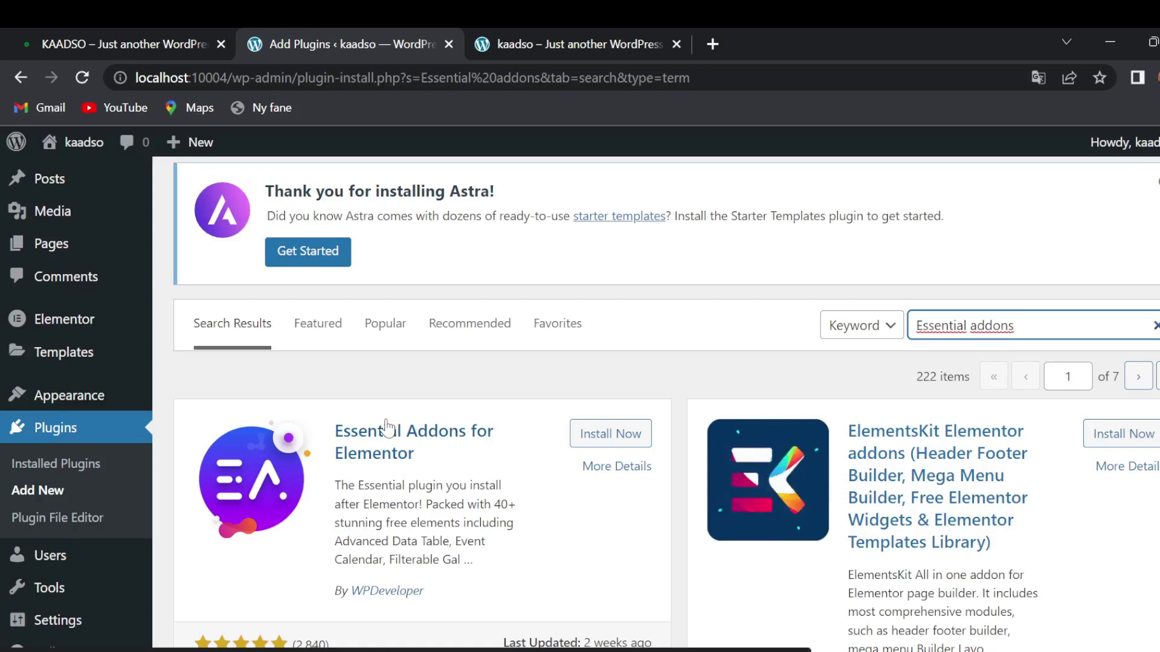
click(619, 443)
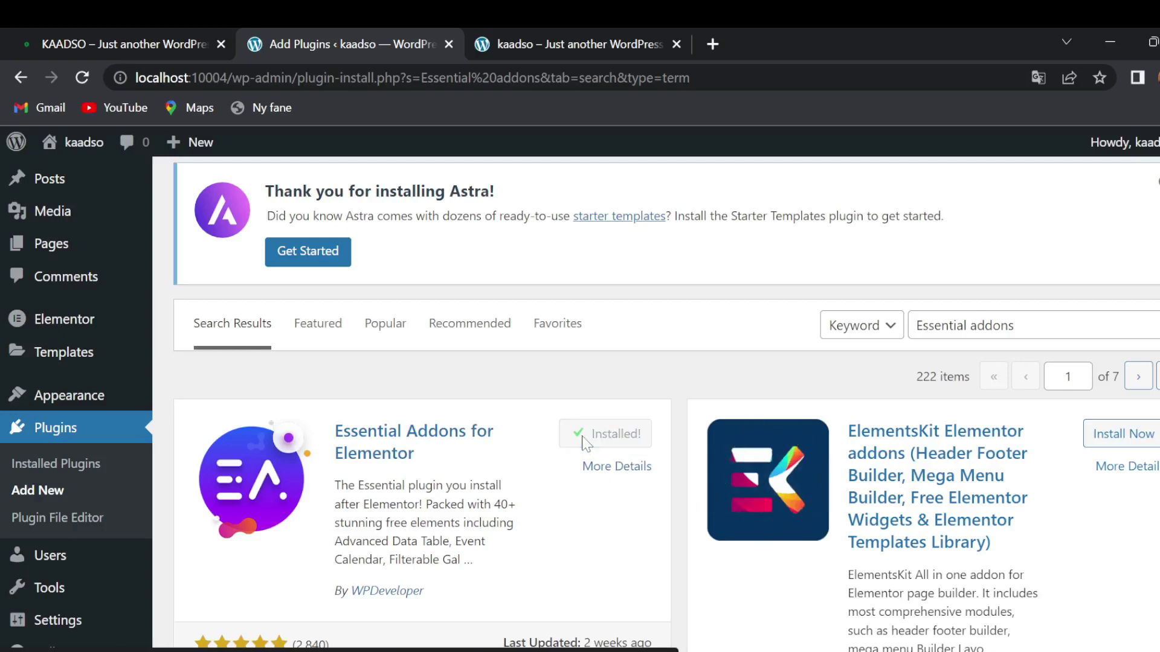
click(618, 433)
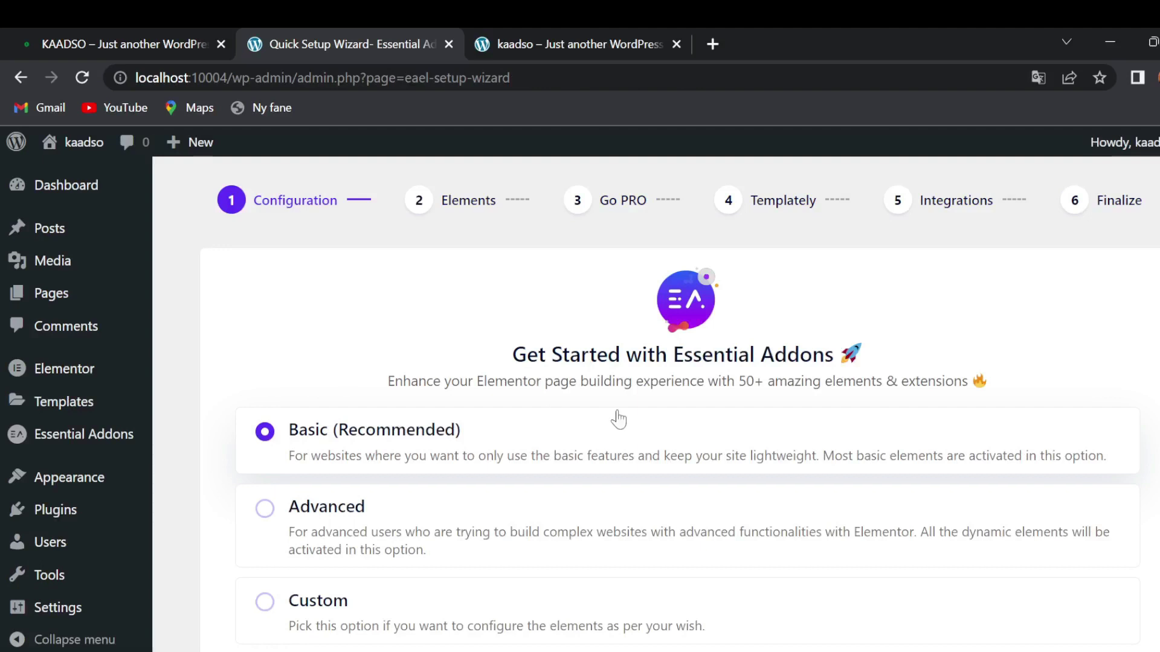
Step: Complete the Essential Addons setup wizard with the Basic configuration and default elements, skipping Templately and the integrations and declining to share usage data
scroll(618, 419, down, 3)
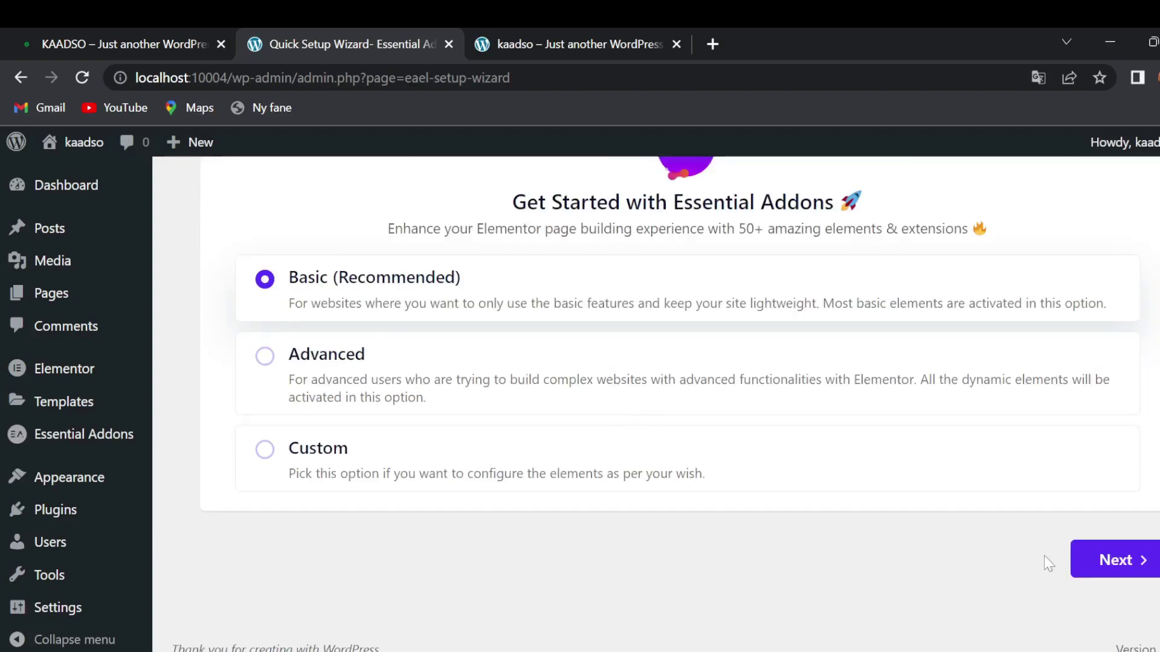
click(1114, 568)
scroll(1127, 569, down, 3)
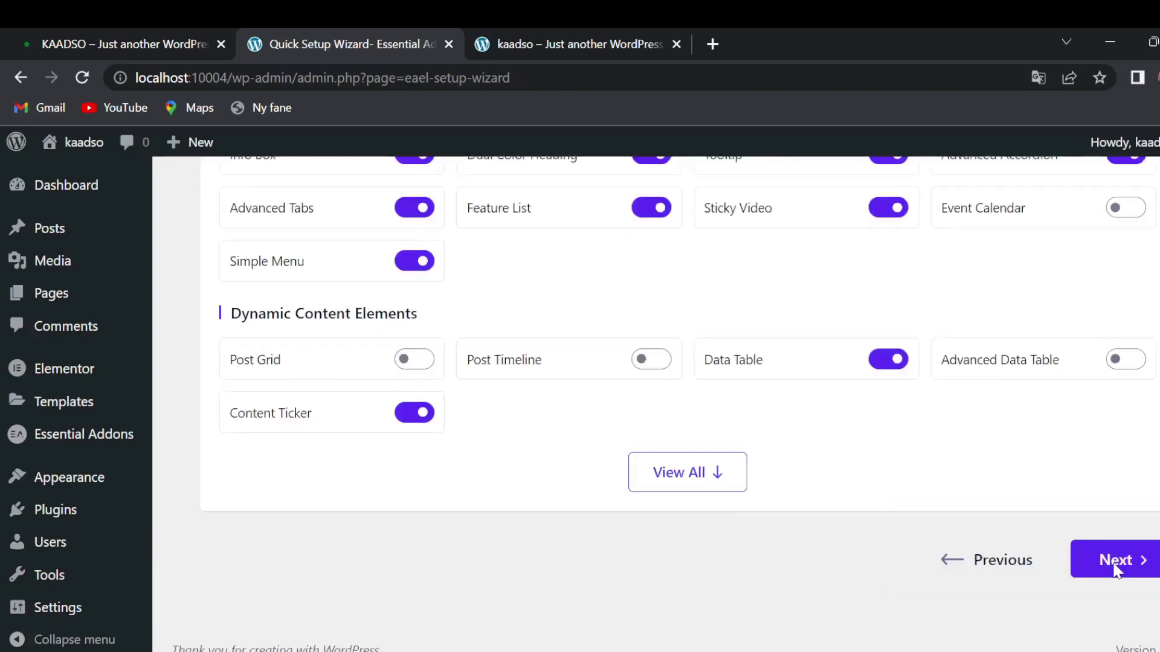
click(1134, 568)
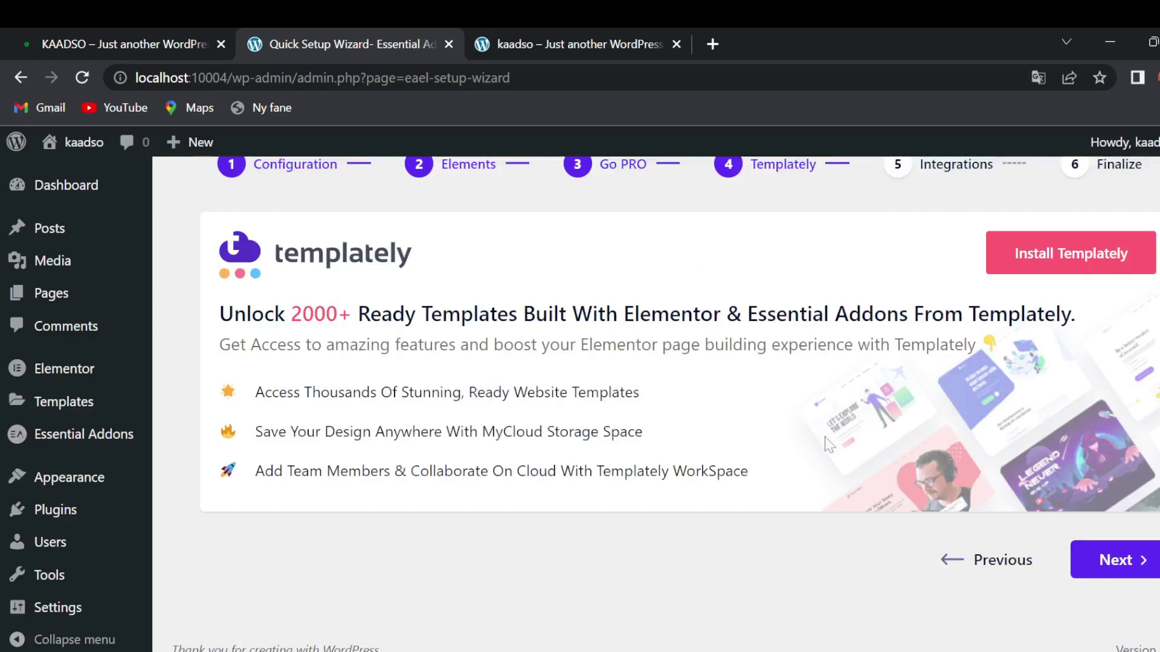
scroll(598, 336, up, 1)
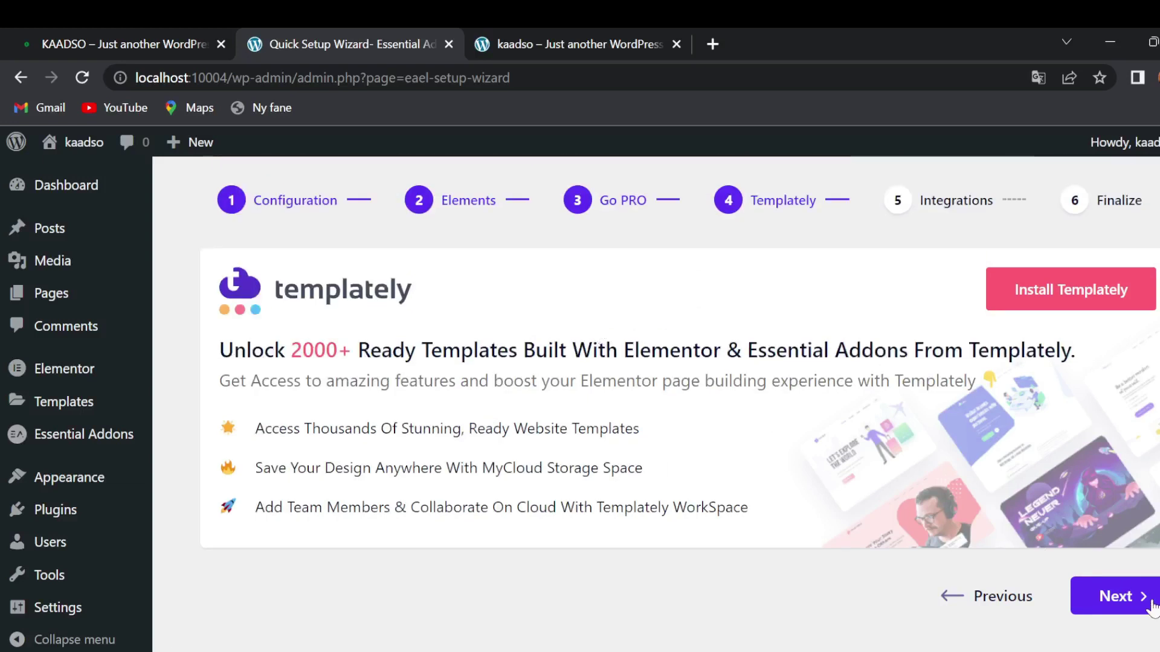
click(1114, 598)
scroll(1116, 600, down, 6)
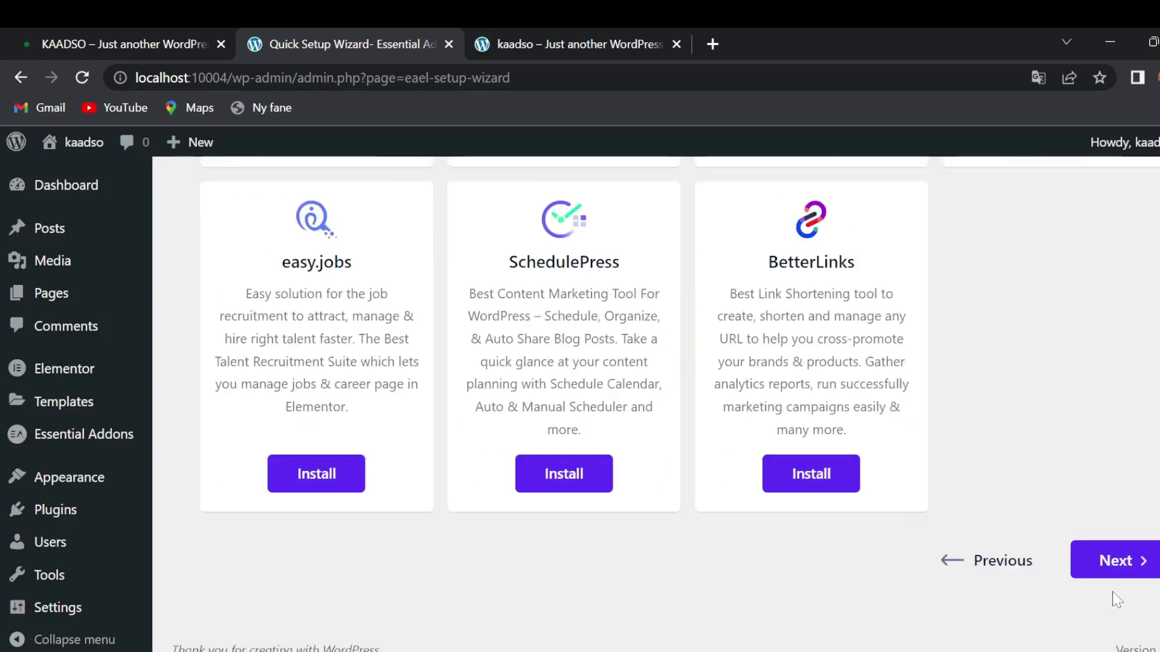
click(1137, 573)
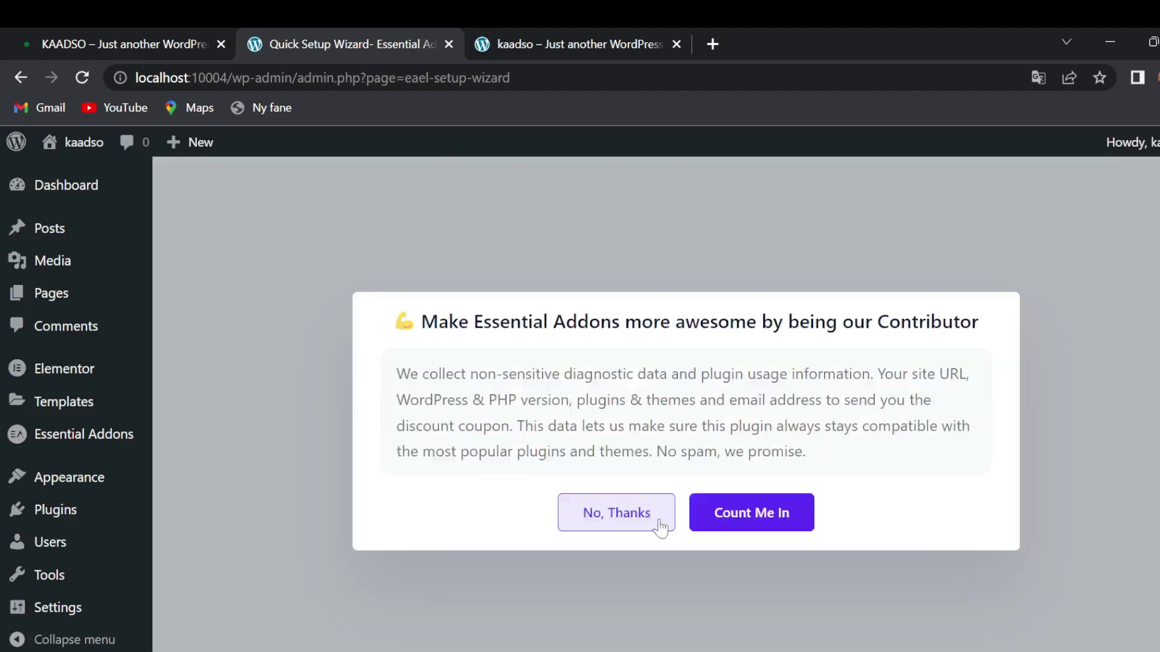
click(593, 530)
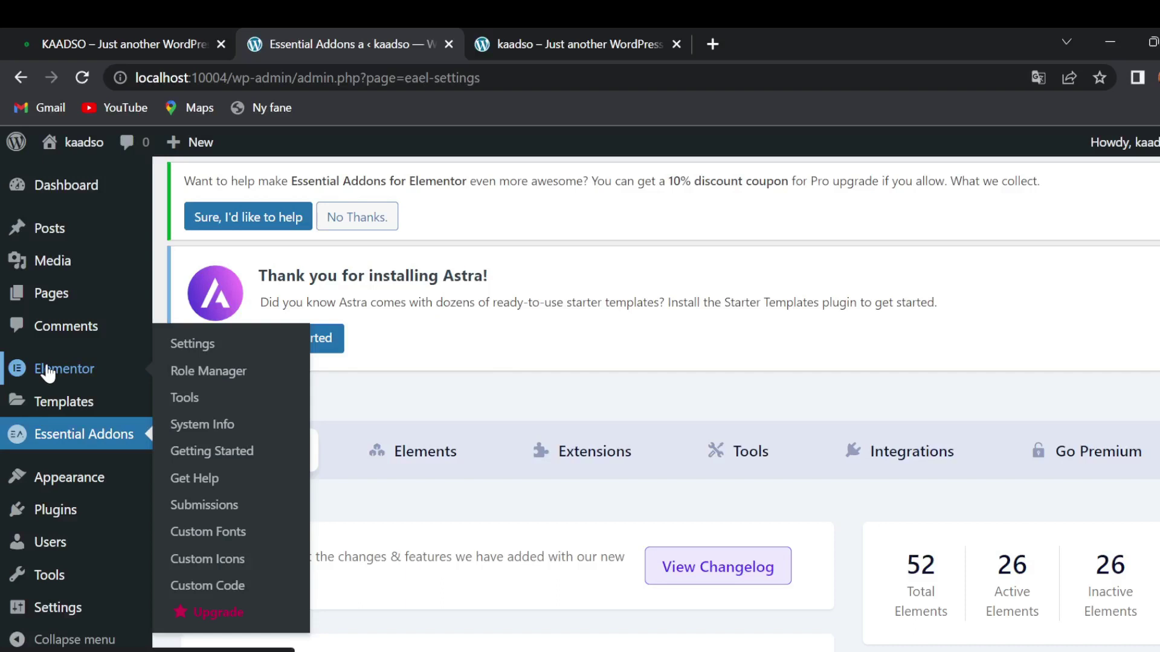
Step: Check the new site's front page and return to the Essential Addons settings
click(516, 27)
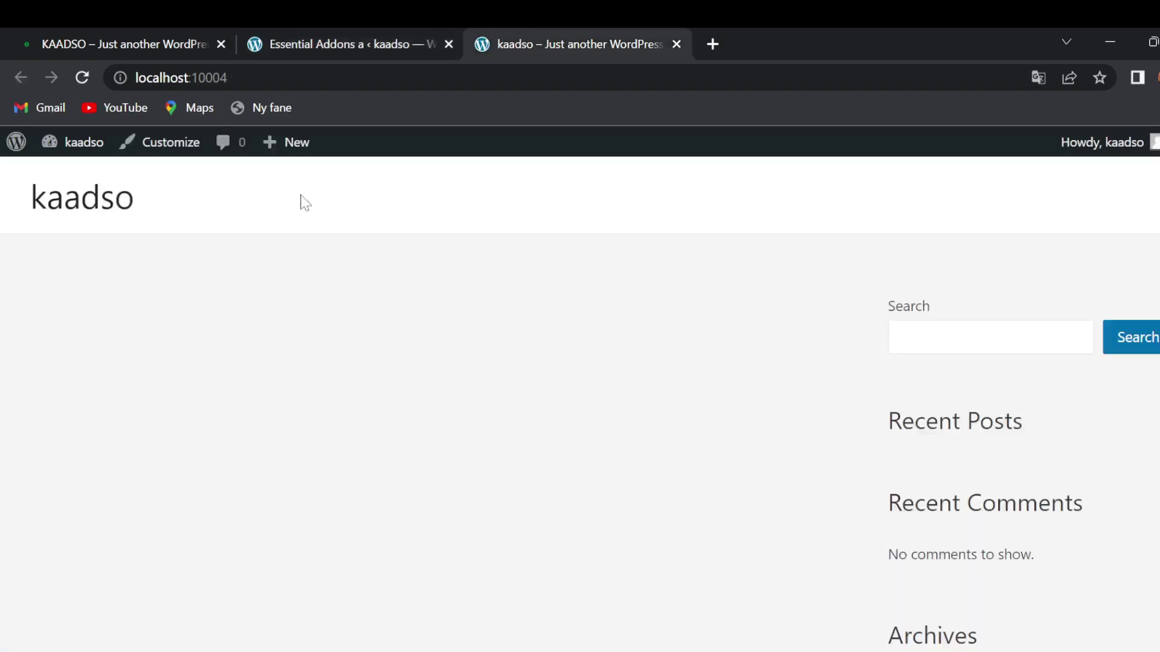
click(399, 25)
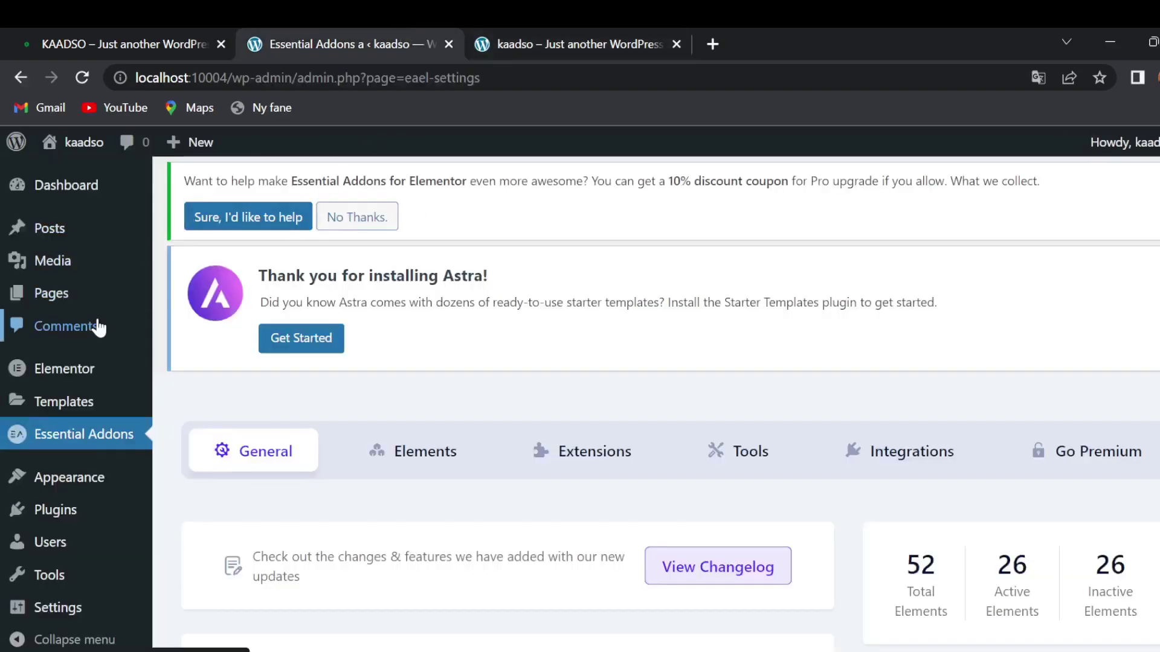